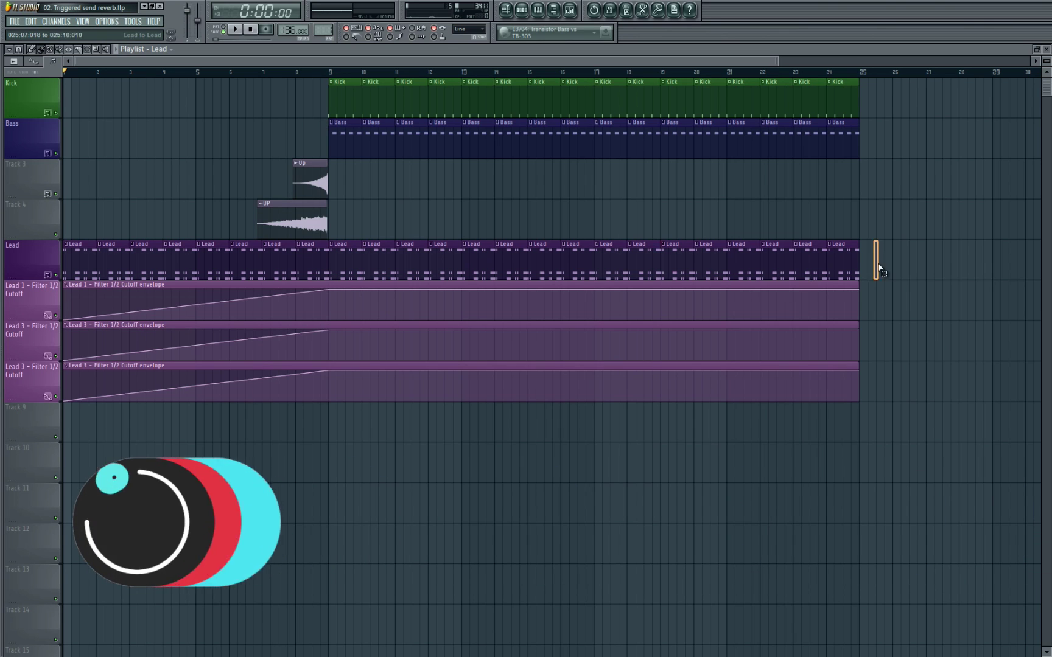
Play the arrangement from the start for about 27 seconds, then stop it
{"action": "left_click_drag", "start_coordinate": [875, 242], "coordinate": [487, 267]}
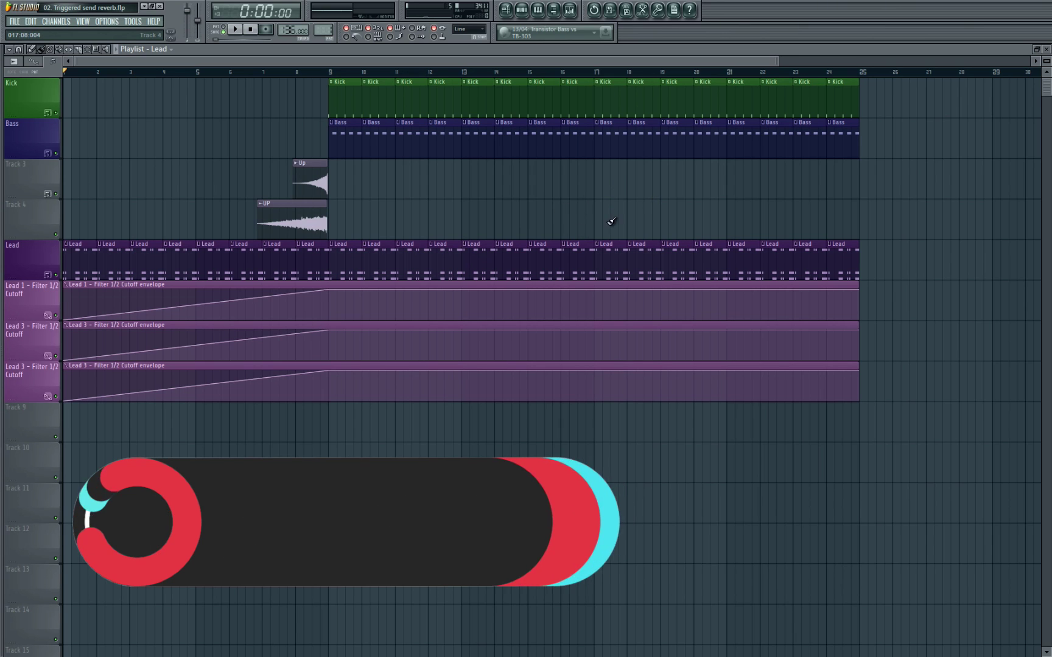
{"action": "left_click", "coordinate": [237, 29]}
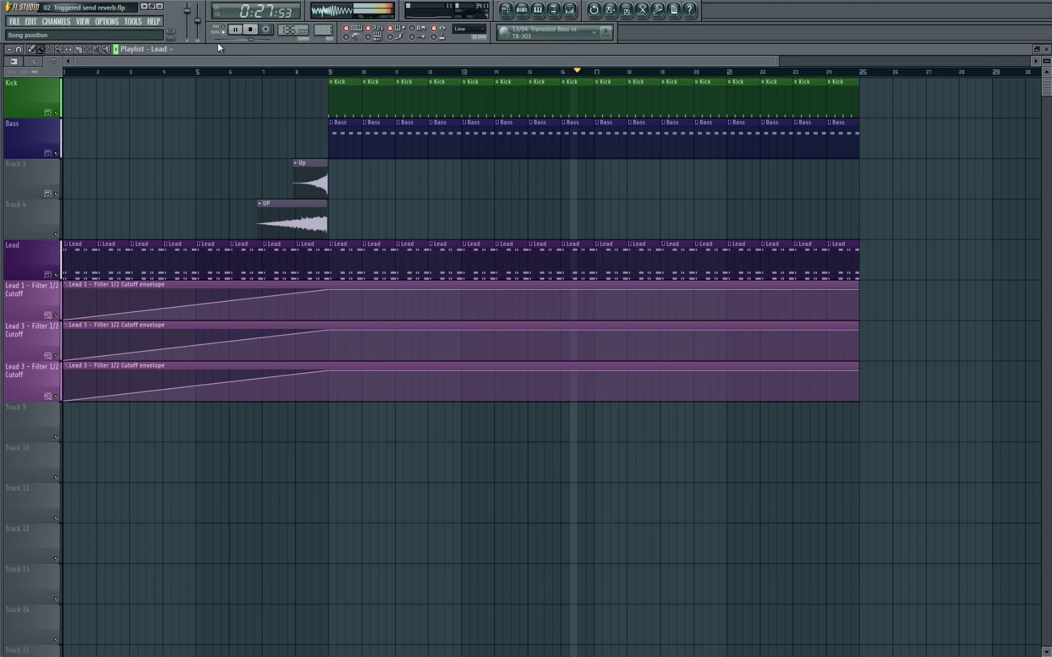
{"action": "key", "text": "space"}
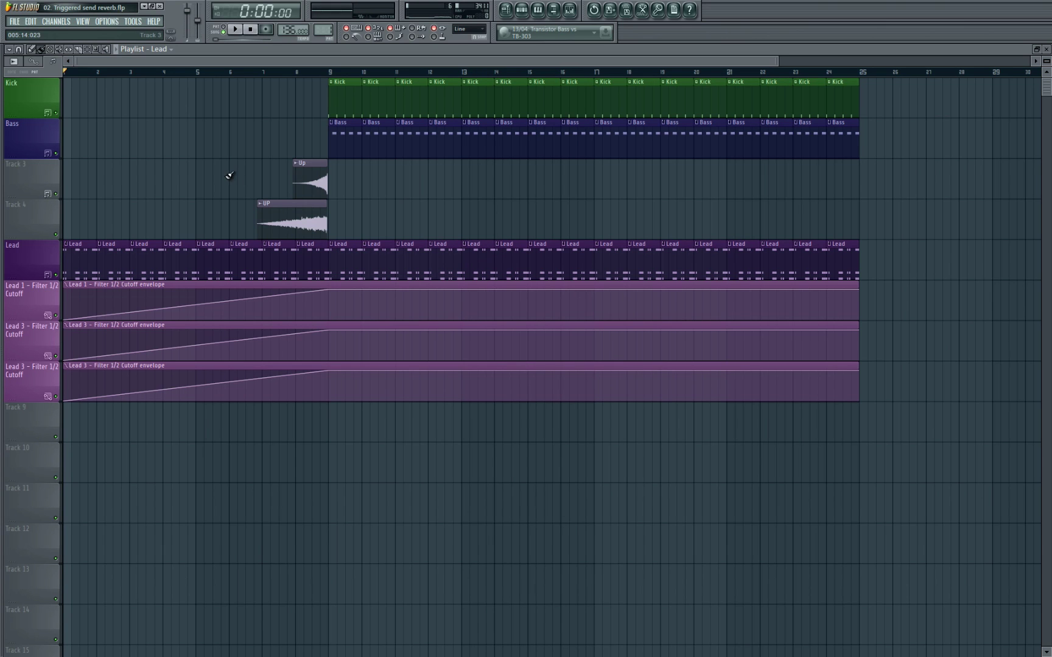
Open the Lead pattern's notes, zoom in, and select the long middle F5/F4/D4 chord
{"action": "double_click", "coordinate": [249, 250]}
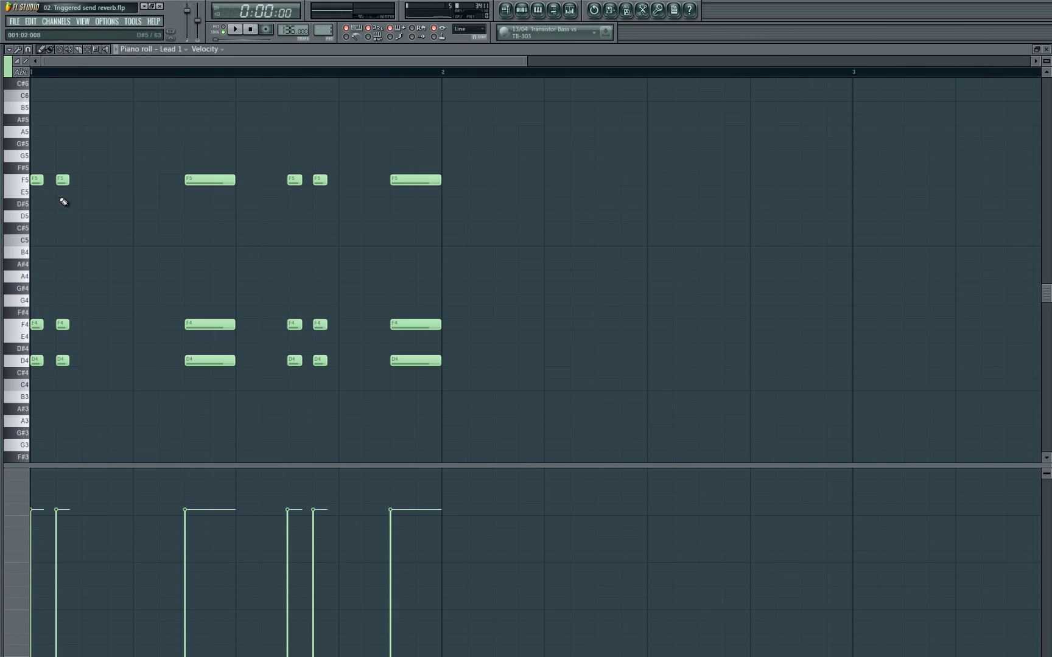
{"action": "scroll", "coordinate": [24, 244], "scroll_direction": "up", "scroll_amount": 1}
{"action": "scroll", "coordinate": [3, 259], "scroll_direction": "up", "scroll_amount": 3}
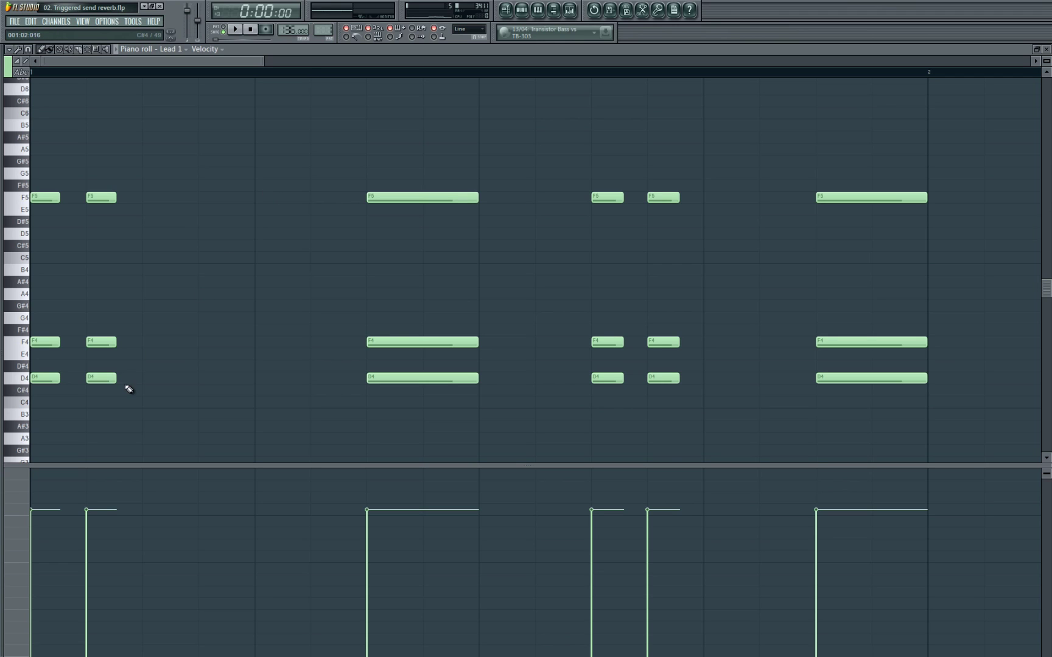
{"action": "left_click", "coordinate": [394, 198]}
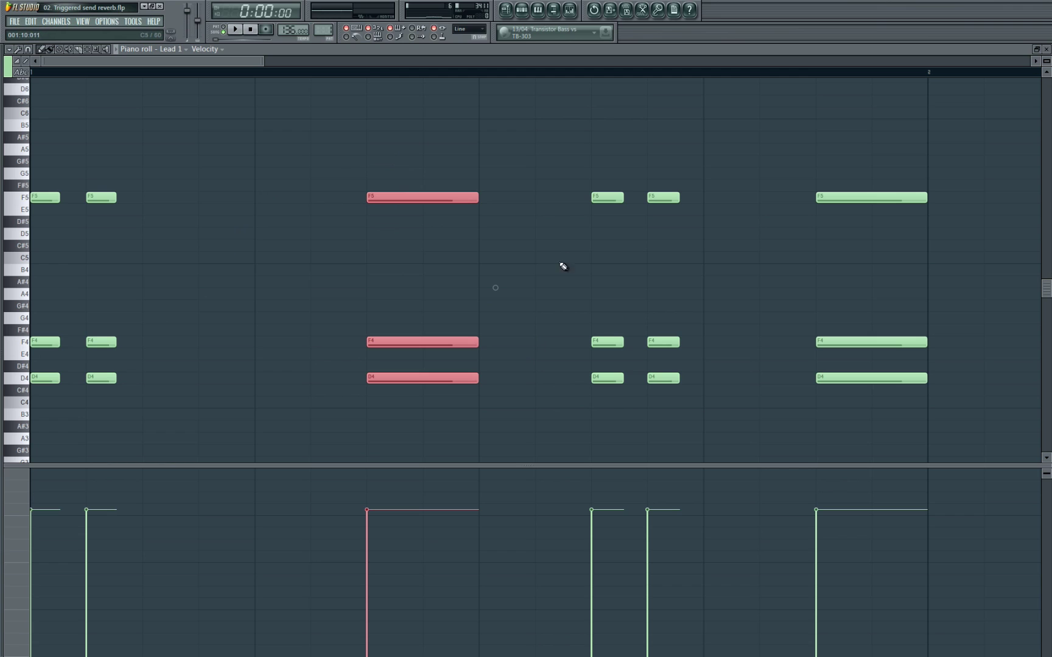
Close the piano roll, show the Channel Rack and Mixer, and select the Lead channels
{"action": "key", "text": "F5"}
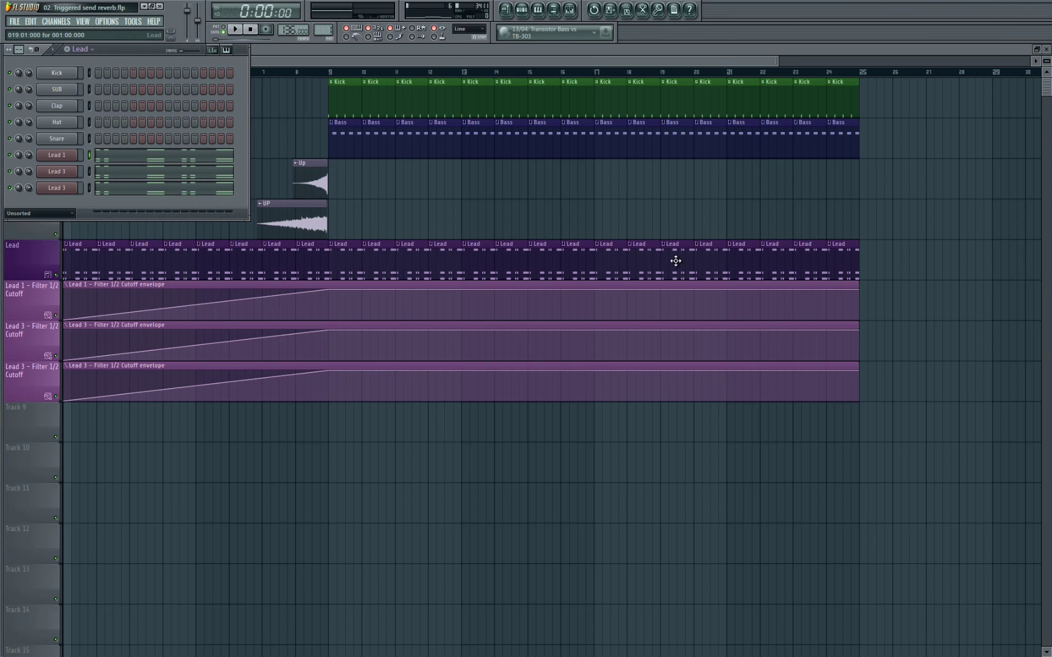
{"action": "key", "text": "F6"}
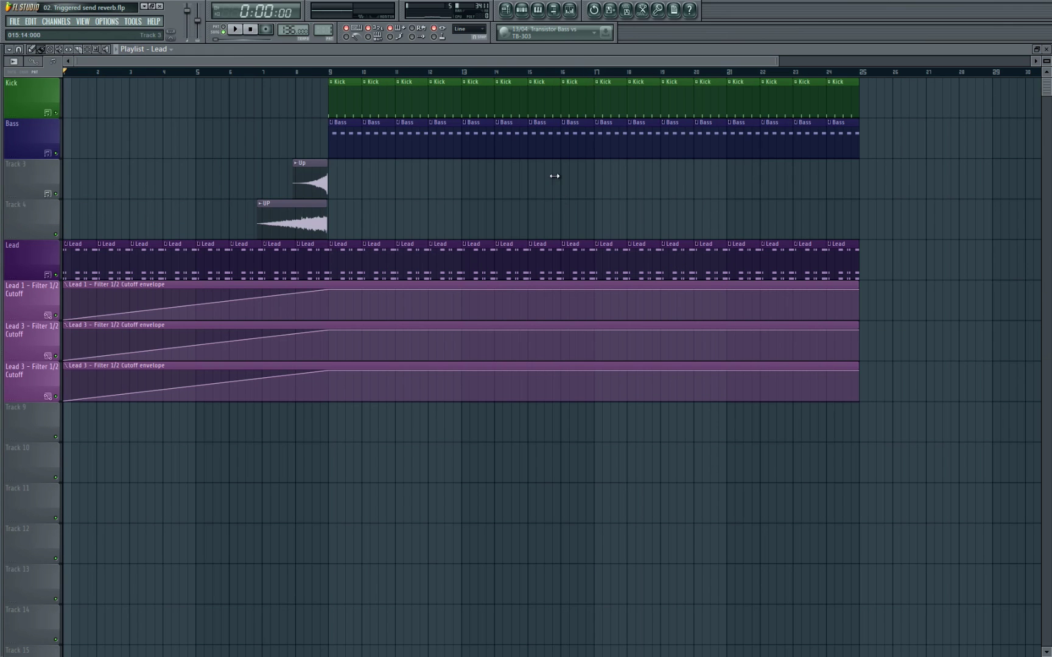
{"action": "left_click", "coordinate": [522, 10]}
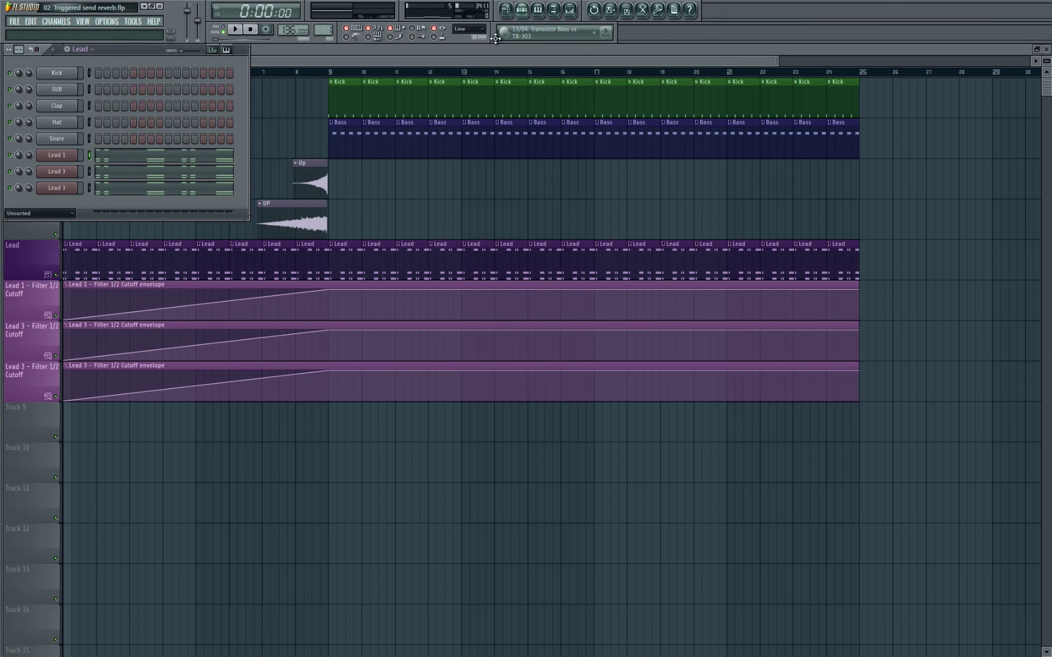
{"action": "left_click", "coordinate": [569, 9]}
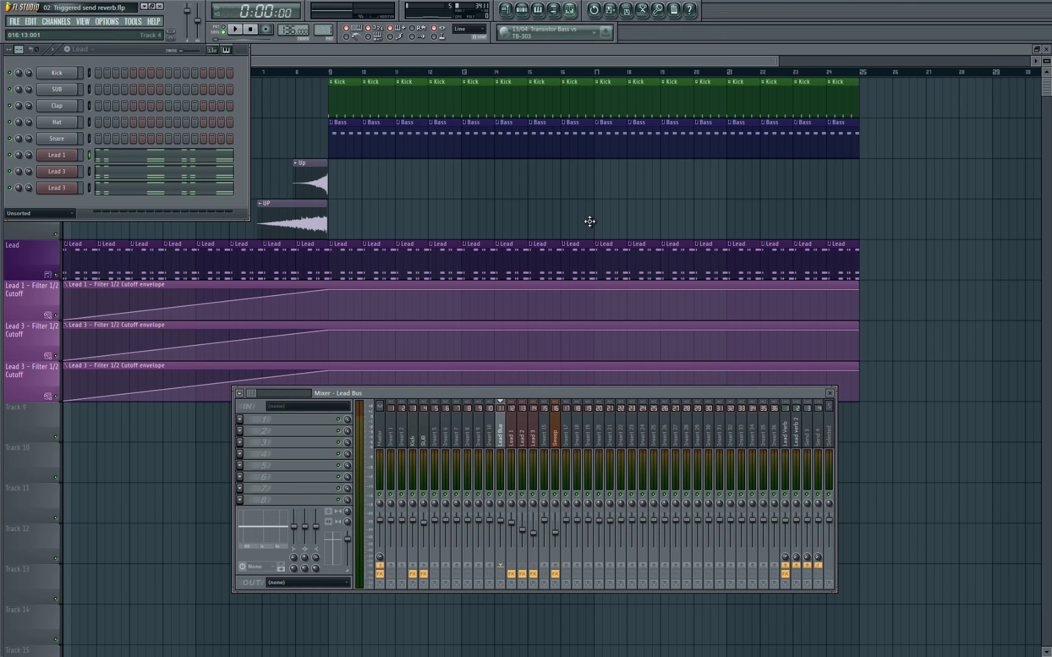
{"action": "left_click", "coordinate": [90, 173]}
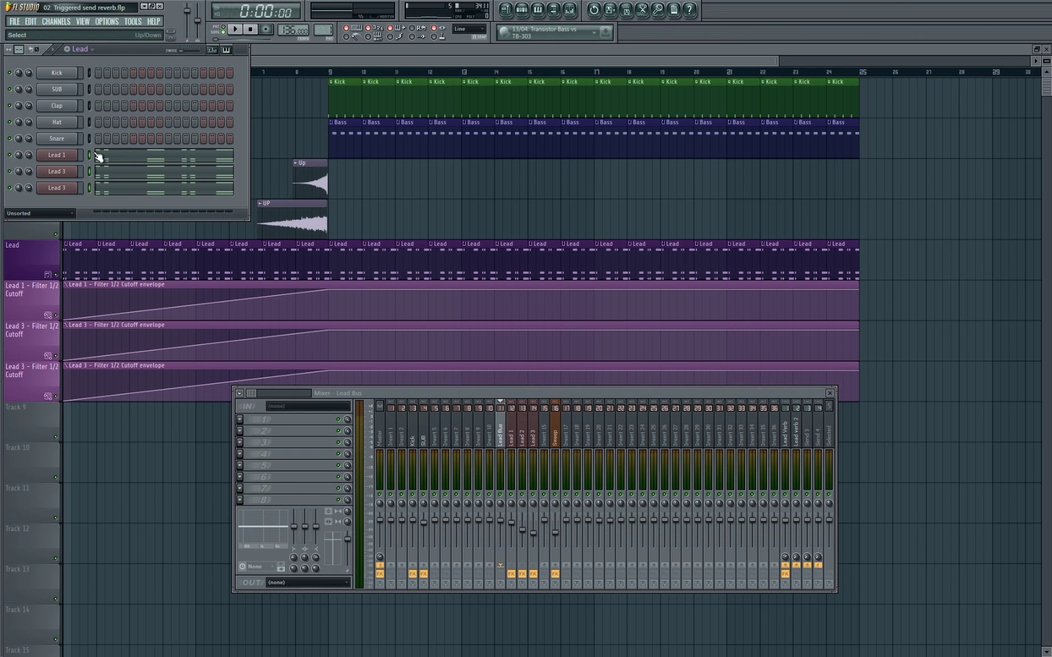
Enable the Lead Bus send to Lead Verb and audition it briefly in playback
{"action": "left_click", "coordinate": [784, 565]}
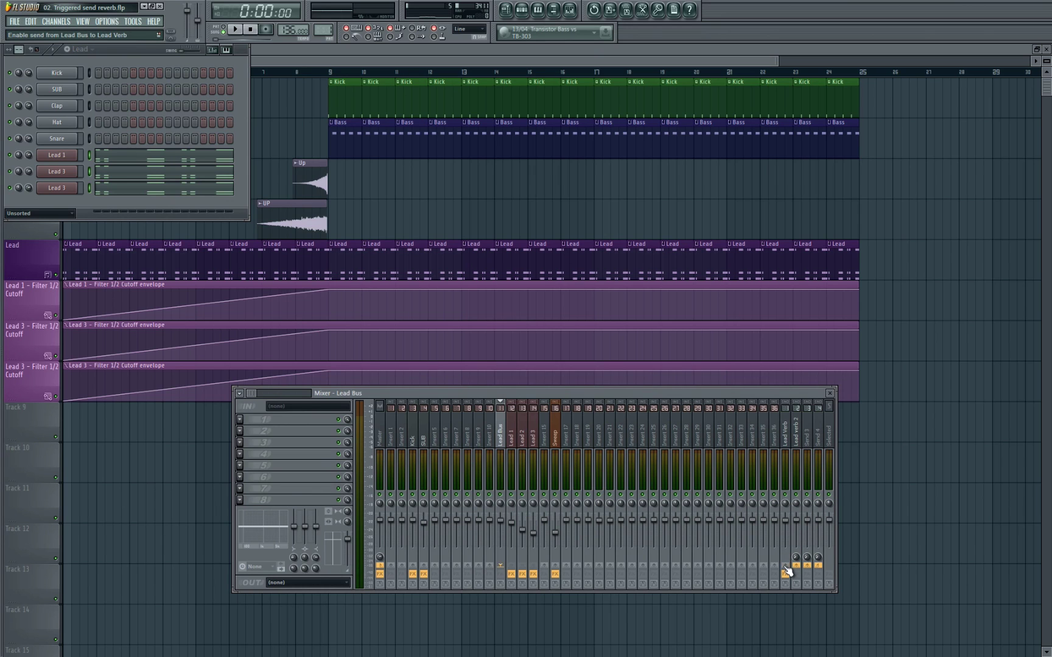
{"action": "key", "text": "space"}
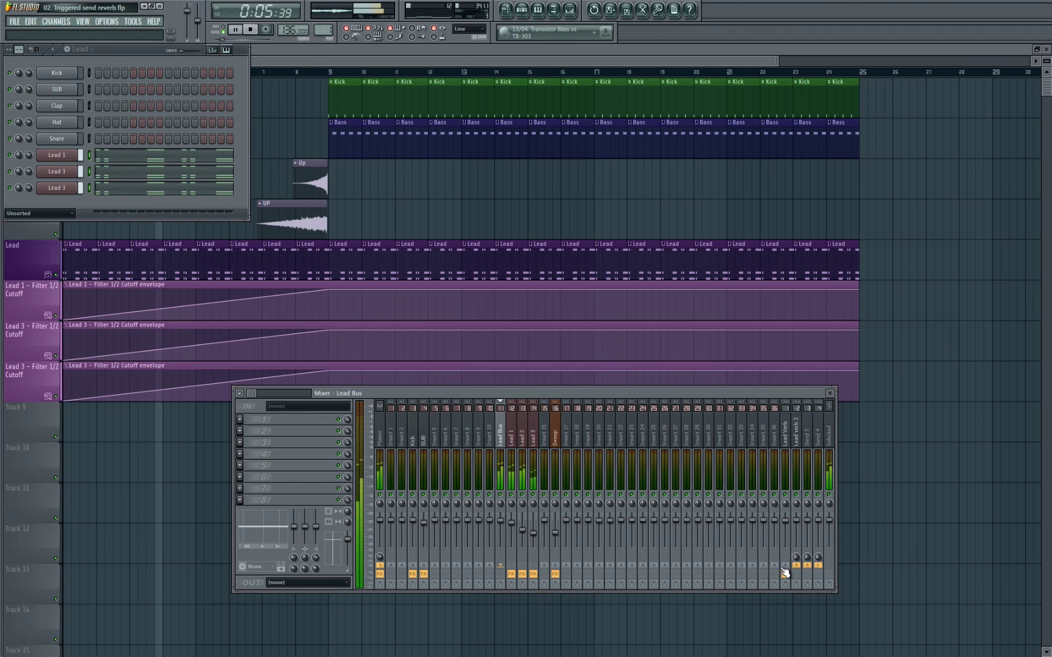
{"action": "key", "text": "space"}
{"action": "left_click", "coordinate": [784, 571]}
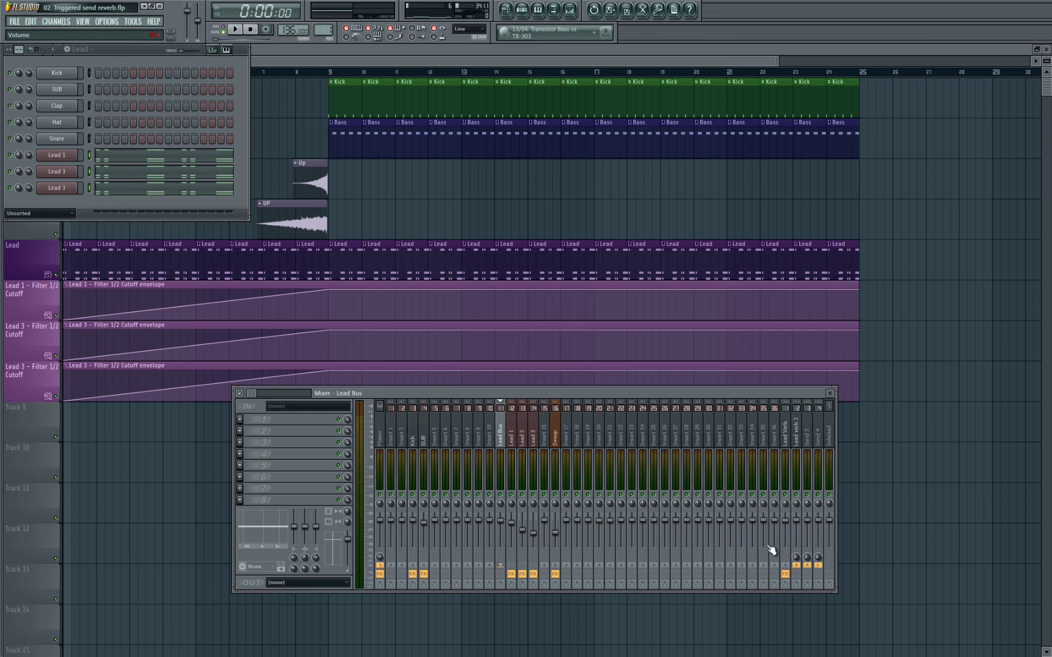
Inspect the Lead 3, Lead 1 and Lead Bus mixer tracks, enabling a send from Lead 1
{"action": "left_click", "coordinate": [535, 436]}
{"action": "left_click", "coordinate": [513, 440]}
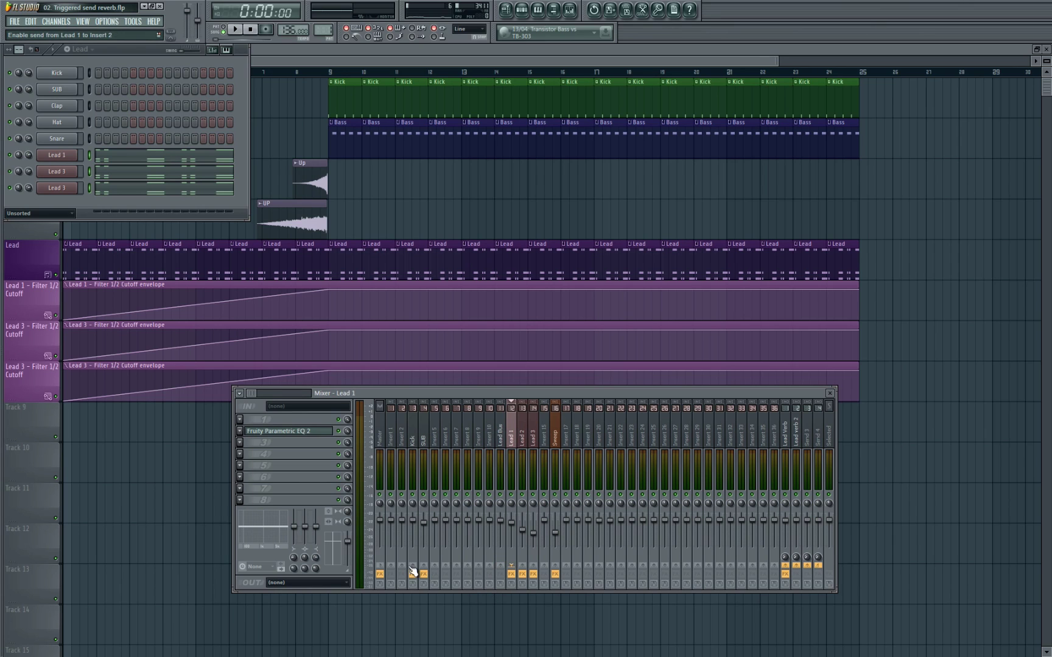
{"action": "left_click", "coordinate": [382, 570]}
{"action": "left_click", "coordinate": [506, 432]}
{"action": "left_click", "coordinate": [514, 435]}
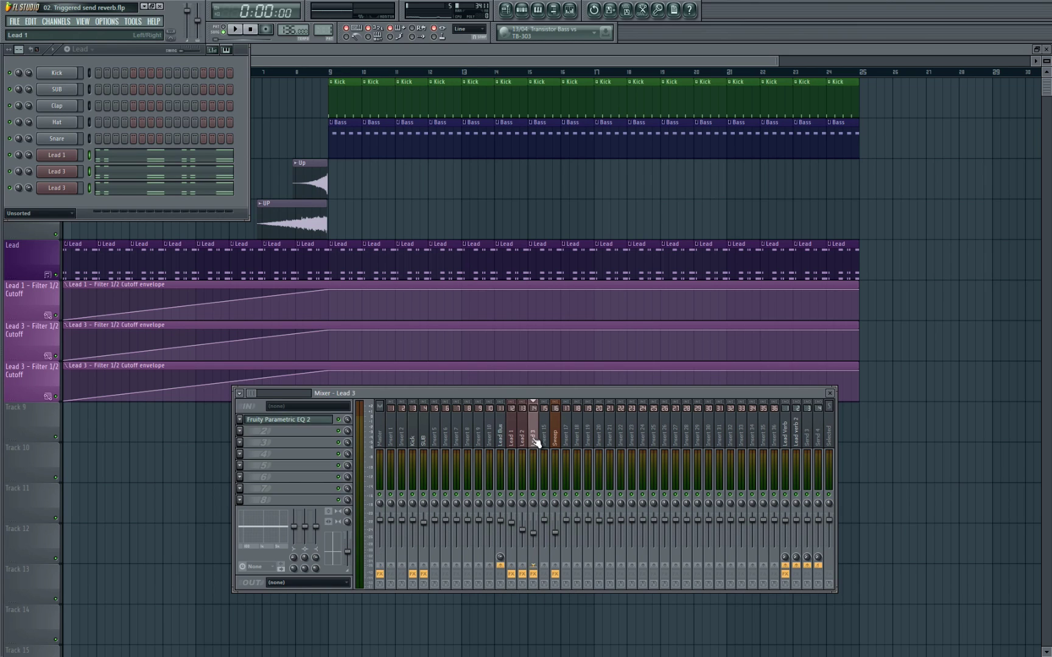
{"action": "left_click", "coordinate": [502, 436]}
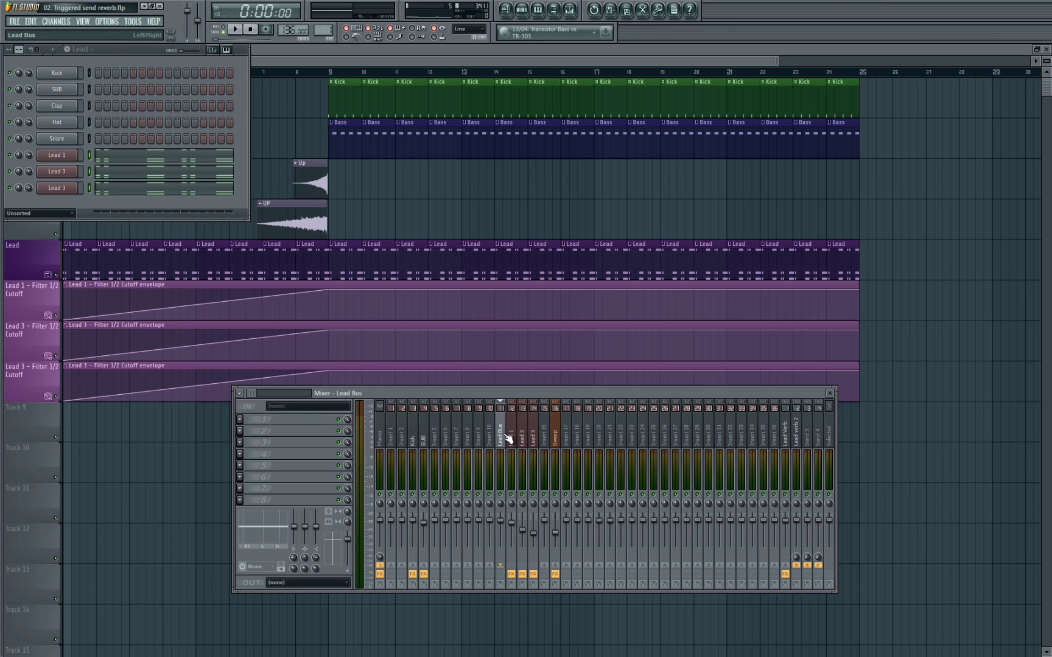
Send the Lead Bus to Lead Verb at 30% and also to Lead verb 2
{"action": "left_click", "coordinate": [786, 566]}
{"action": "left_click", "coordinate": [789, 435]}
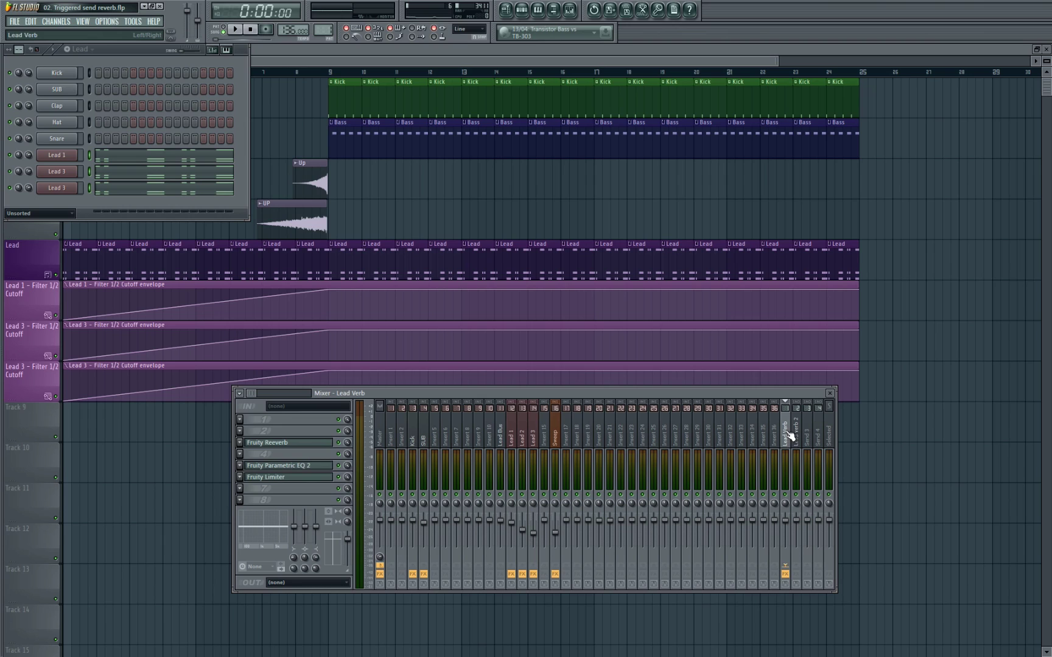
{"action": "left_click", "coordinate": [501, 436]}
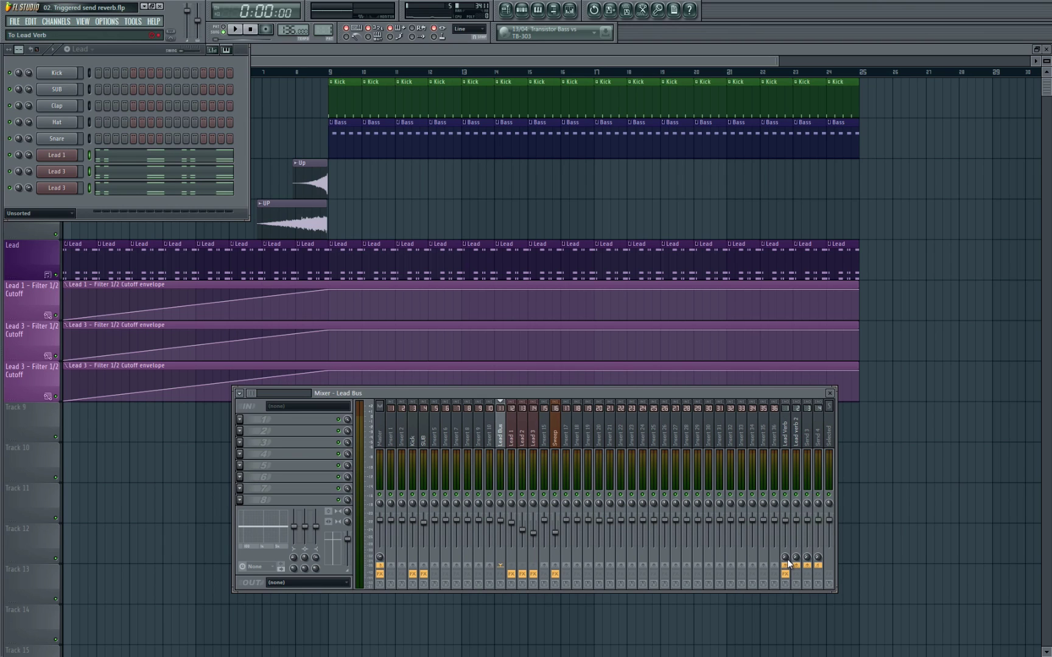
{"action": "left_click_drag", "start_coordinate": [785, 557], "coordinate": [774, 524]}
{"action": "left_click", "coordinate": [796, 565]}
Load Fruity Reeverb on Lead verb 2 and pull its Dry level down to 0%
{"action": "left_click", "coordinate": [797, 432]}
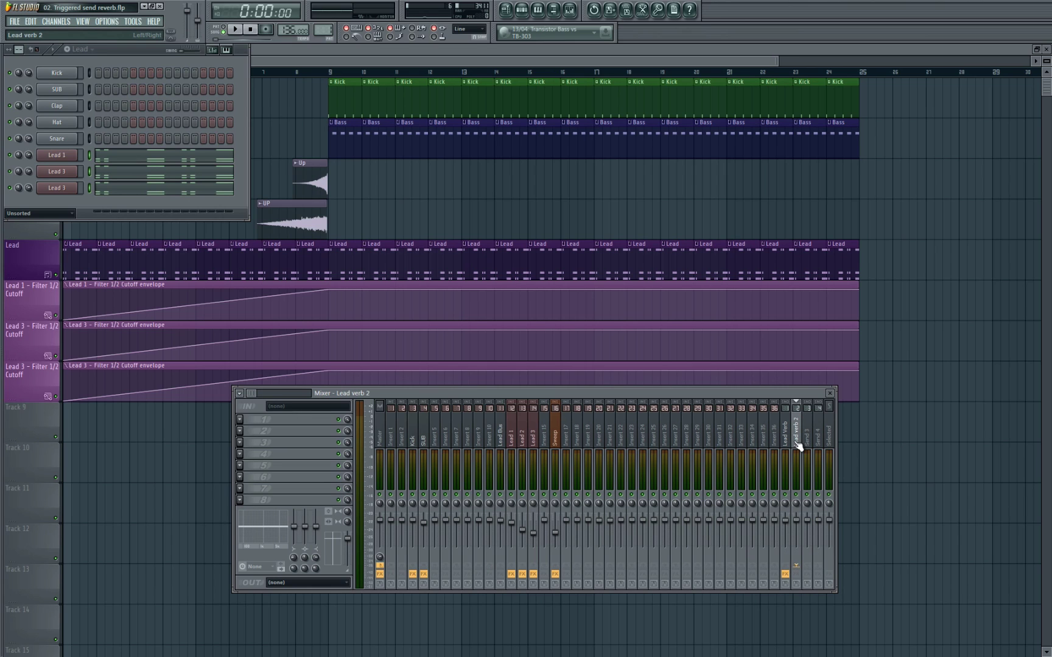
{"action": "left_click", "coordinate": [239, 431]}
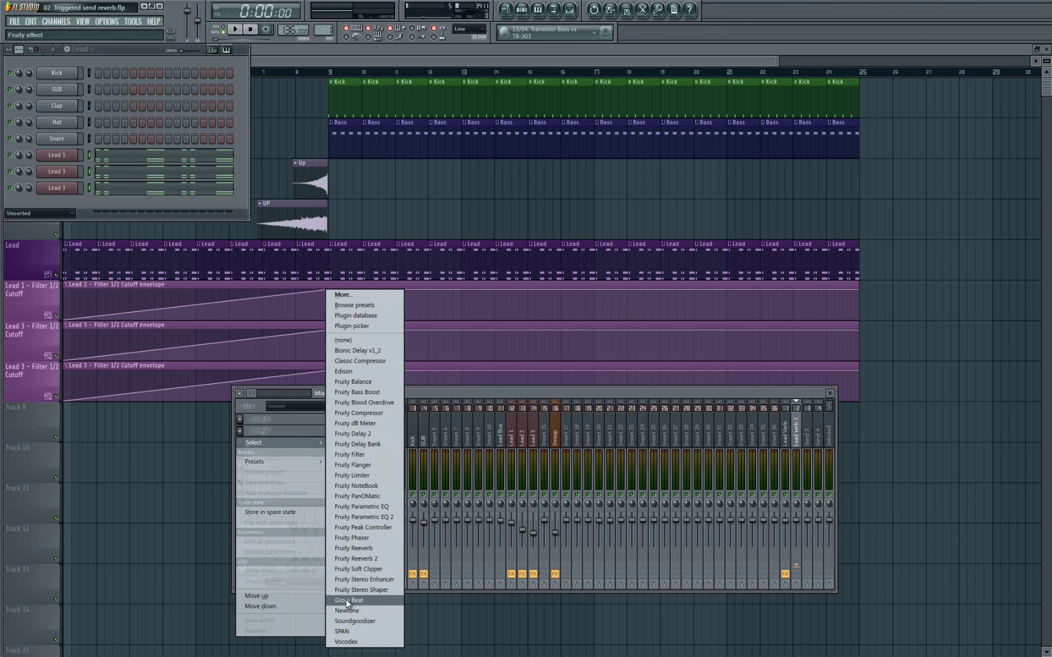
{"action": "left_click", "coordinate": [374, 549]}
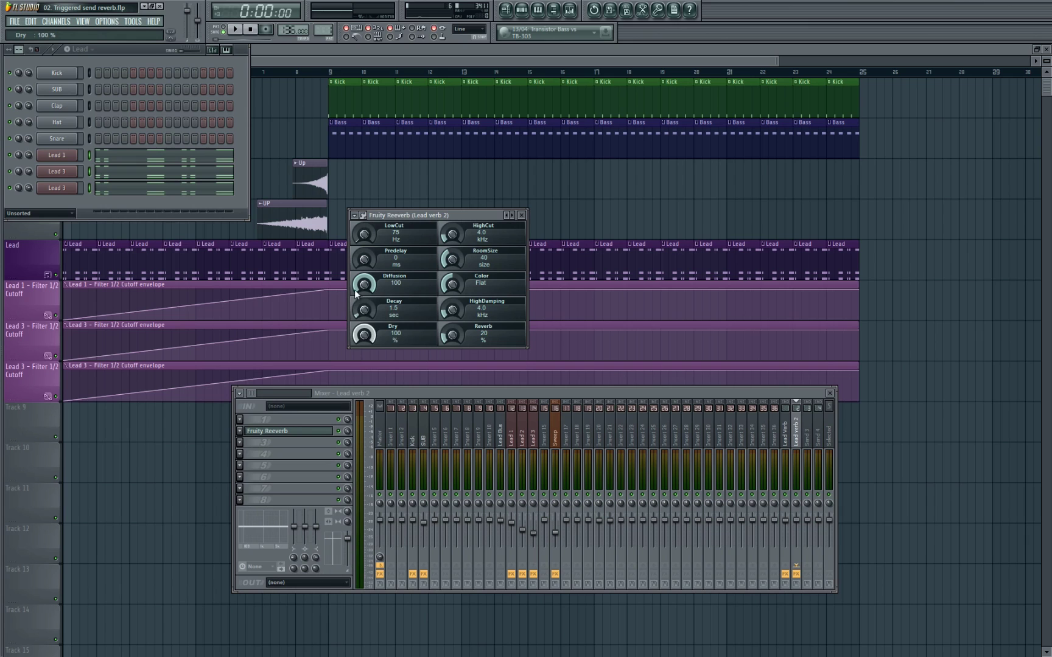
{"action": "left_click_drag", "start_coordinate": [363, 334], "coordinate": [368, 378]}
{"action": "left_click_drag", "start_coordinate": [364, 338], "coordinate": [339, 31]}
Set the reverb to HighCut 17 kHz, RoomSize 100, Warmer colour, Decay 2.4 s, and Reverb 100%
{"action": "left_click_drag", "start_coordinate": [364, 240], "coordinate": [360, 235]}
{"action": "left_click_drag", "start_coordinate": [365, 240], "coordinate": [364, 251]}
{"action": "left_click_drag", "start_coordinate": [459, 238], "coordinate": [461, 149]}
{"action": "left_click_drag", "start_coordinate": [452, 259], "coordinate": [474, 138]}
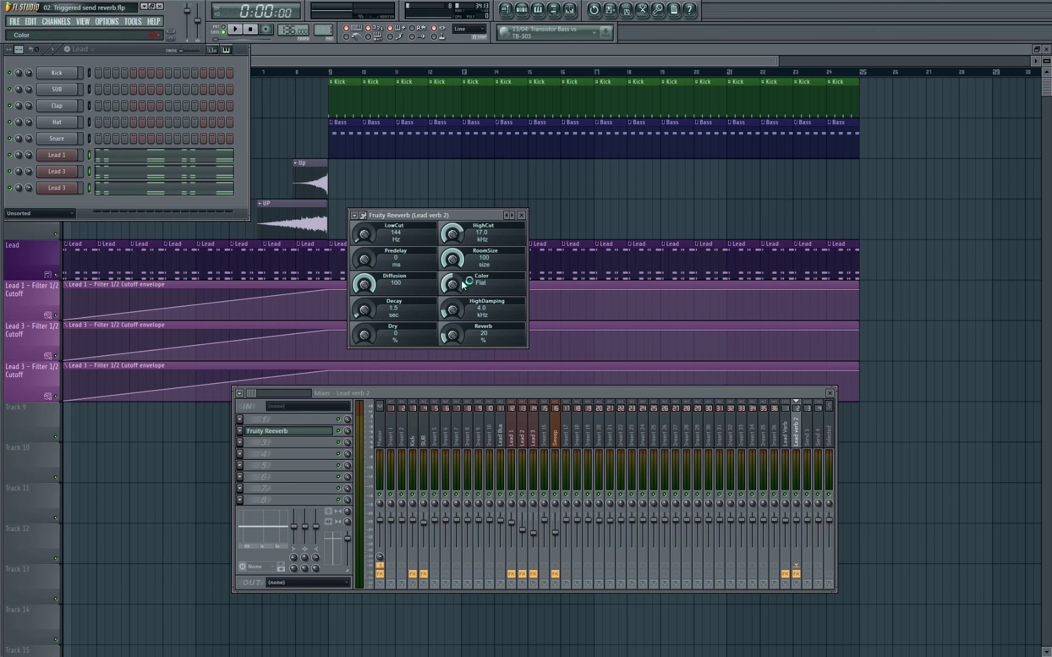
{"action": "left_click_drag", "start_coordinate": [462, 285], "coordinate": [463, 277]}
{"action": "left_click_drag", "start_coordinate": [367, 311], "coordinate": [371, 307]}
{"action": "left_click_drag", "start_coordinate": [453, 340], "coordinate": [453, 316]}
{"action": "left_click", "coordinate": [500, 450]}
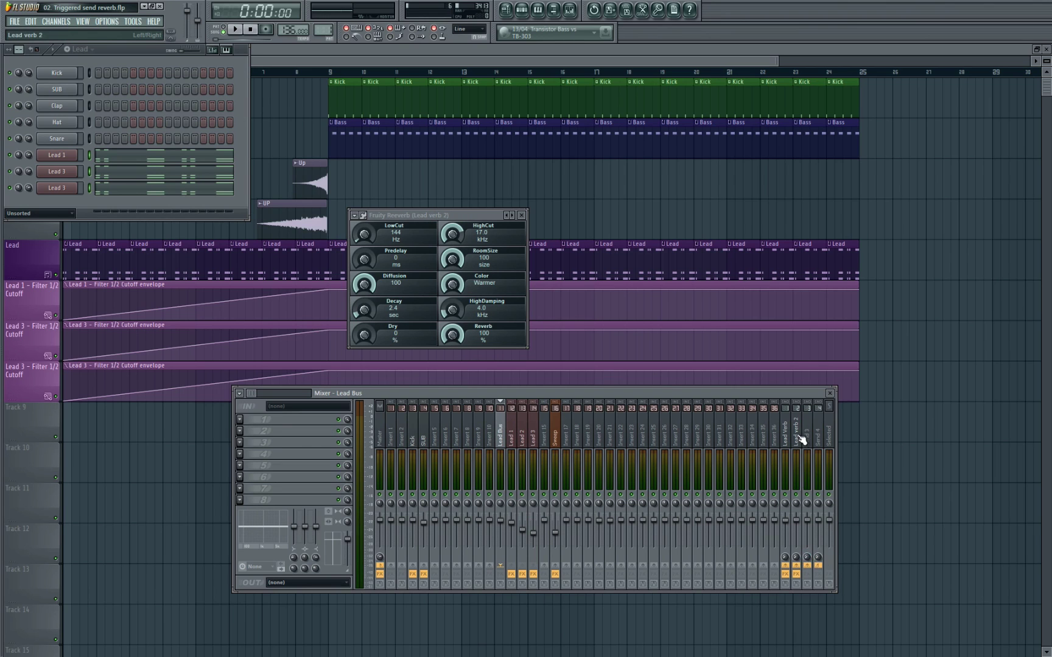
Turn up the Lead Bus send to Lead verb 2 and audition the song with it
{"action": "left_click_drag", "start_coordinate": [800, 562], "coordinate": [800, 502]}
{"action": "key", "text": "space"}
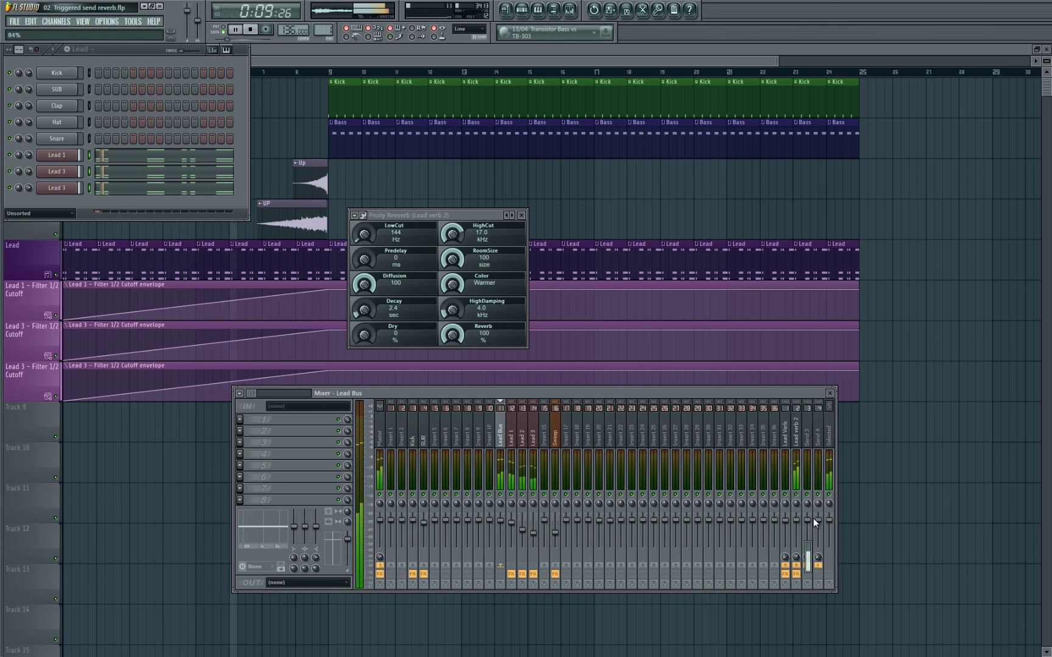
{"action": "key", "text": "space"}
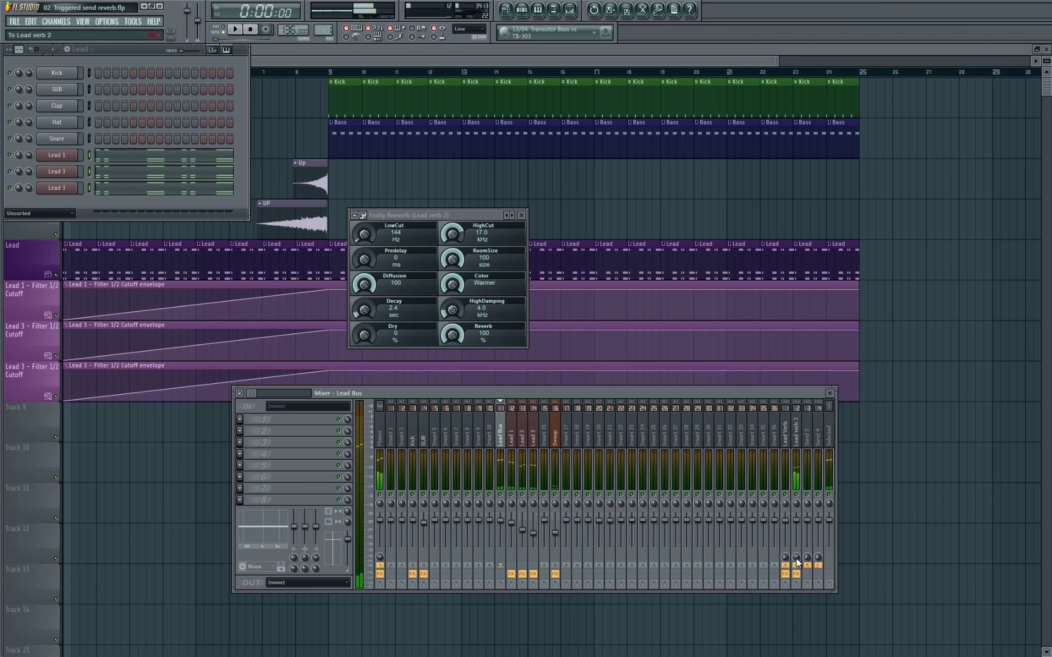
{"action": "left_click_drag", "start_coordinate": [798, 562], "coordinate": [796, 556]}
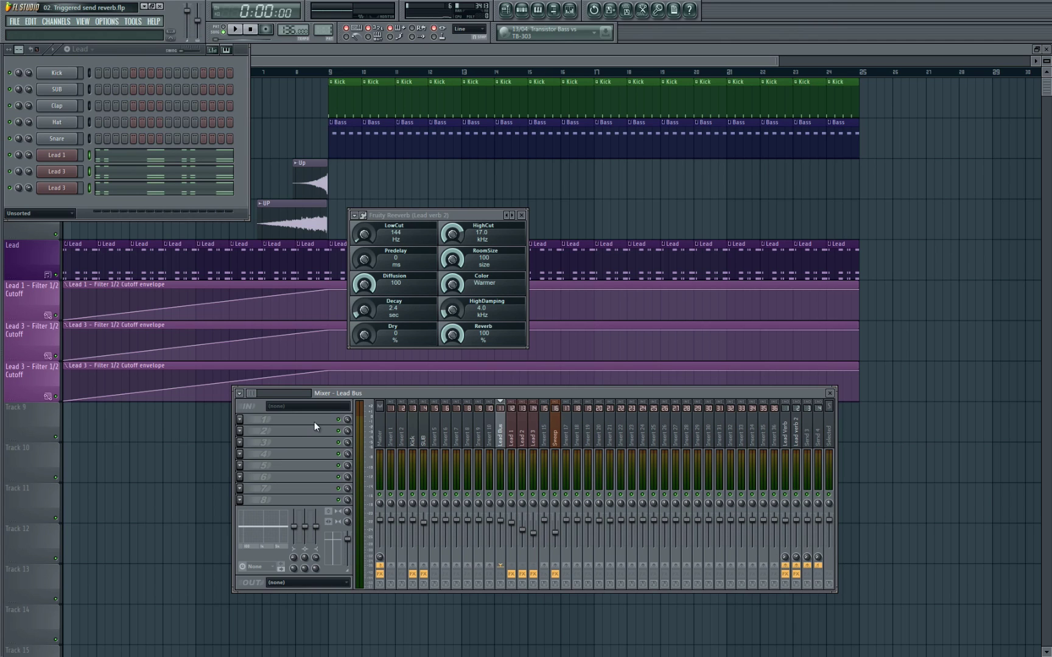
Add Fruity Limiter after the reverb on Lead verb 2, with both plugin windows placed side by side
{"action": "left_click", "coordinate": [797, 429]}
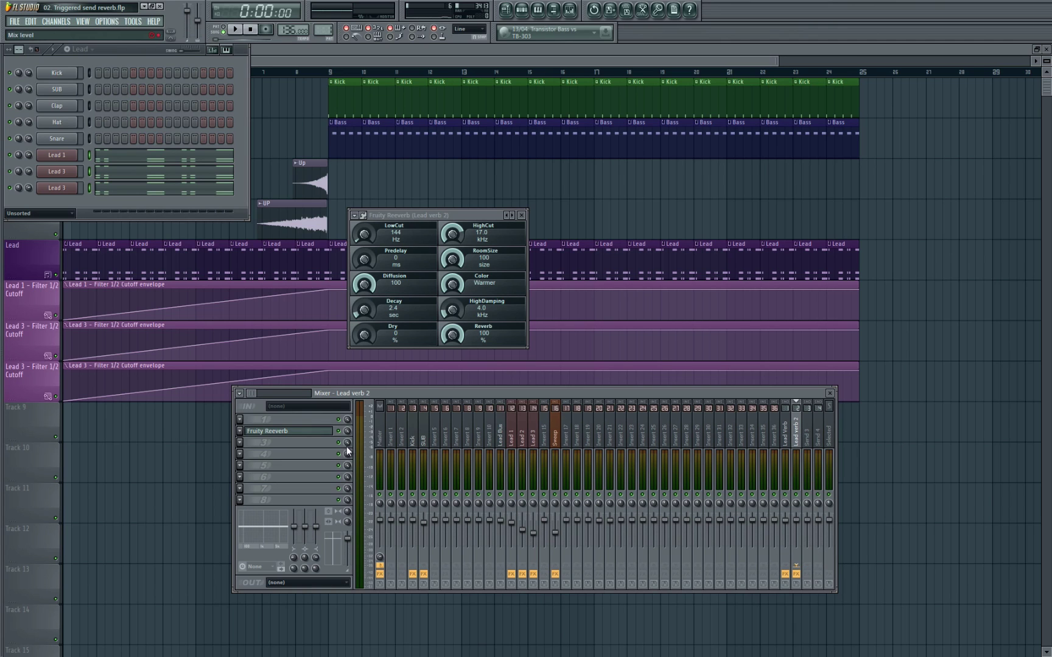
{"action": "left_click", "coordinate": [239, 457]}
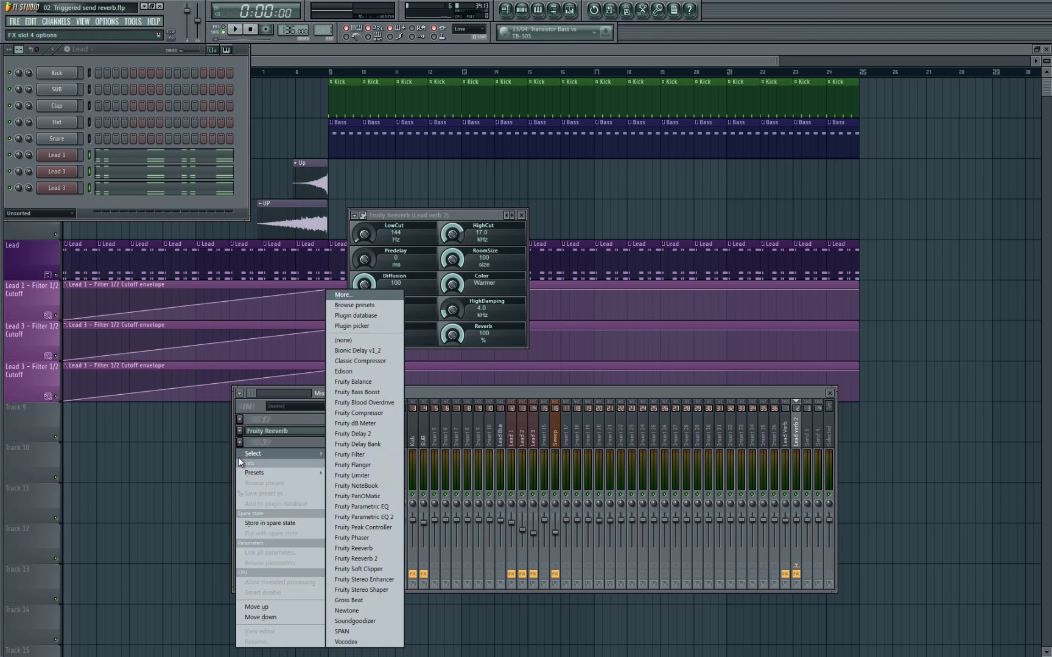
{"action": "left_click", "coordinate": [356, 475]}
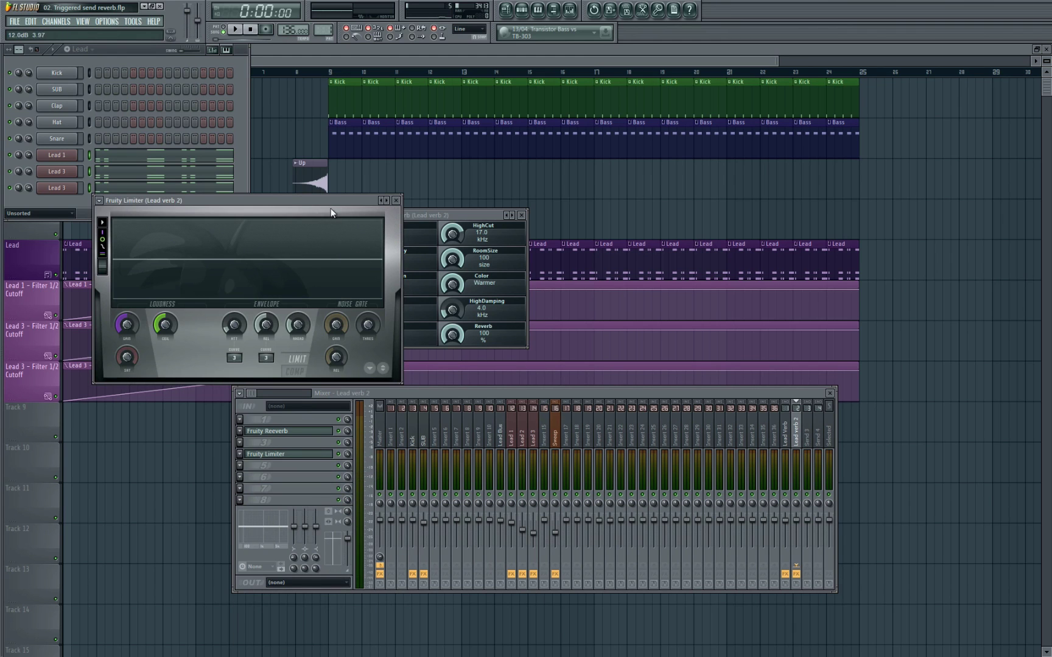
{"action": "left_click_drag", "start_coordinate": [331, 208], "coordinate": [623, 198]}
{"action": "left_click", "coordinate": [370, 215]}
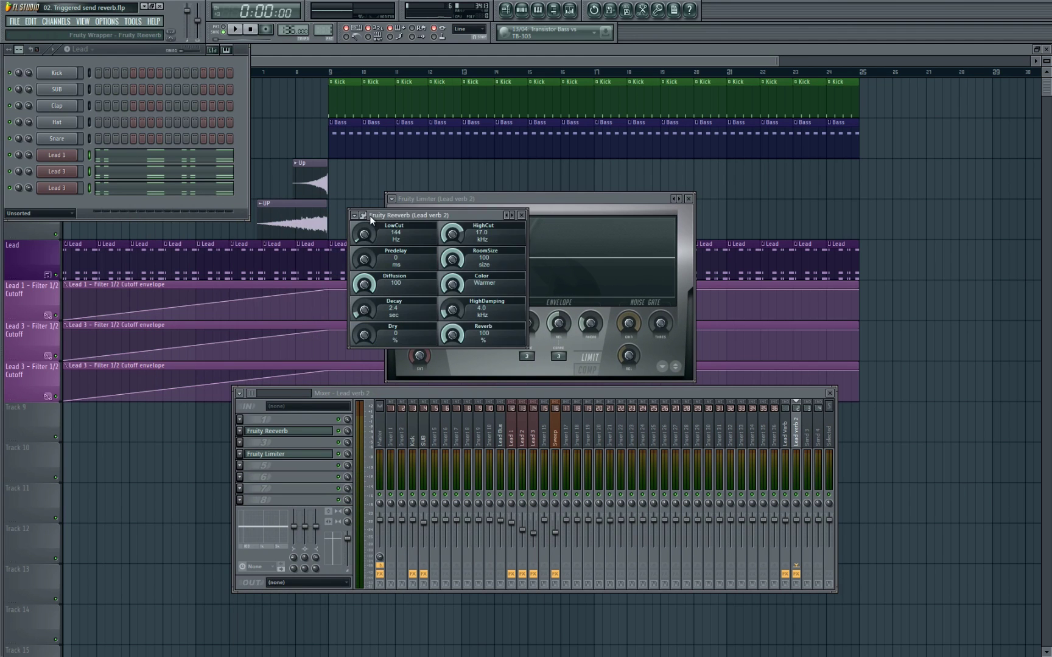
{"action": "left_click_drag", "start_coordinate": [370, 215], "coordinate": [239, 225]}
{"action": "left_click", "coordinate": [491, 195]}
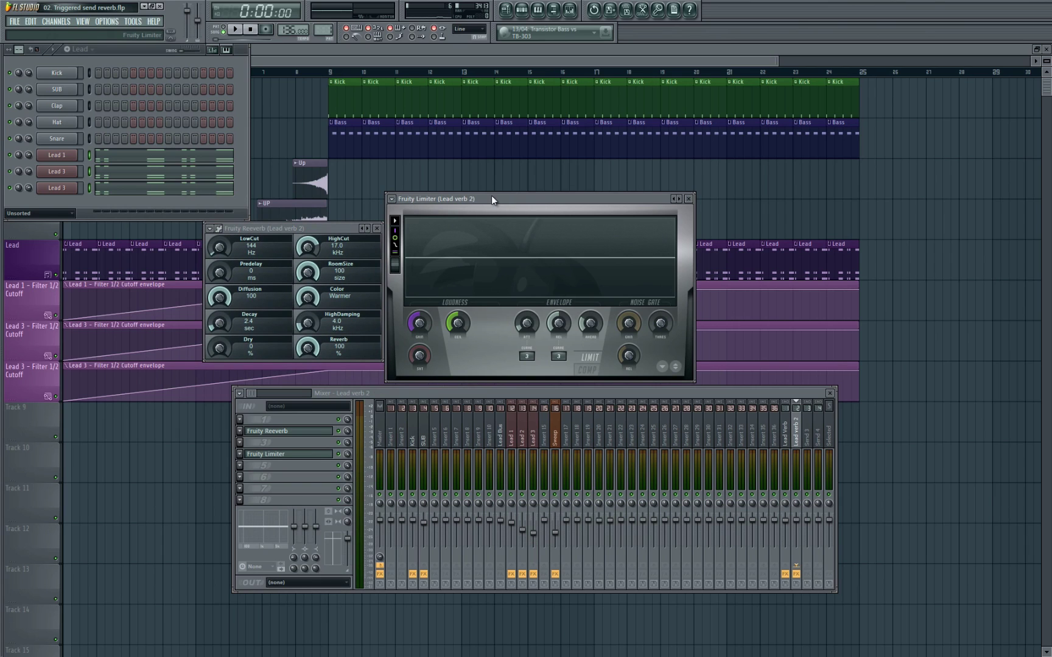
{"action": "left_click", "coordinate": [597, 371]}
Switch the limiter to COMP, raise its sidechain input number, and set ratio 2.0:1 with threshold near -30.6 dB
{"action": "left_click", "coordinate": [593, 374]}
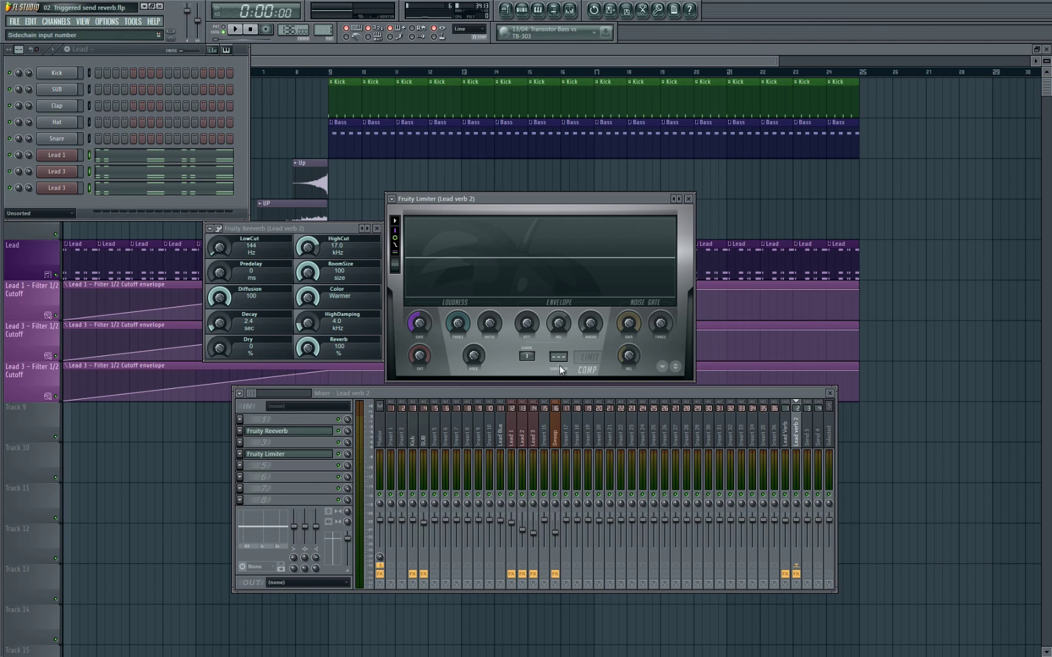
{"action": "mouse_move", "coordinate": [561, 359]}
{"action": "left_mouse_down"}
{"action": "mouse_move", "coordinate": [561, 349]}
{"action": "mouse_move", "coordinate": [560, 371]}
{"action": "mouse_move", "coordinate": [564, 360]}
{"action": "left_mouse_up"}
{"action": "left_click_drag", "start_coordinate": [559, 358], "coordinate": [571, 316]}
{"action": "left_click_drag", "start_coordinate": [488, 327], "coordinate": [488, 275]}
{"action": "left_click_drag", "start_coordinate": [463, 323], "coordinate": [500, 446]}
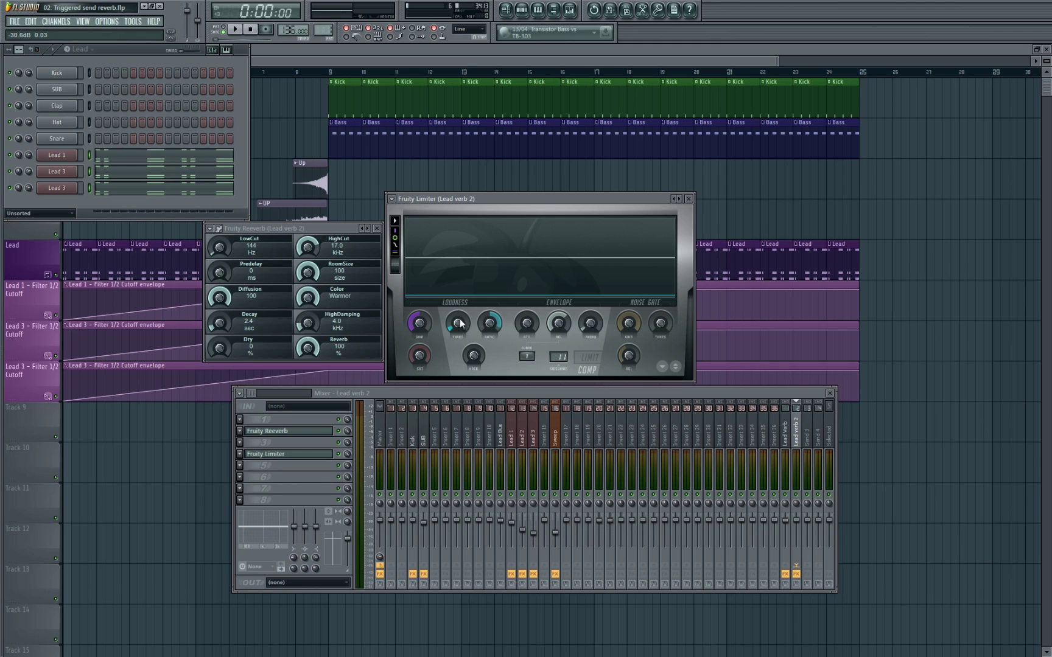
{"action": "key", "text": "space"}
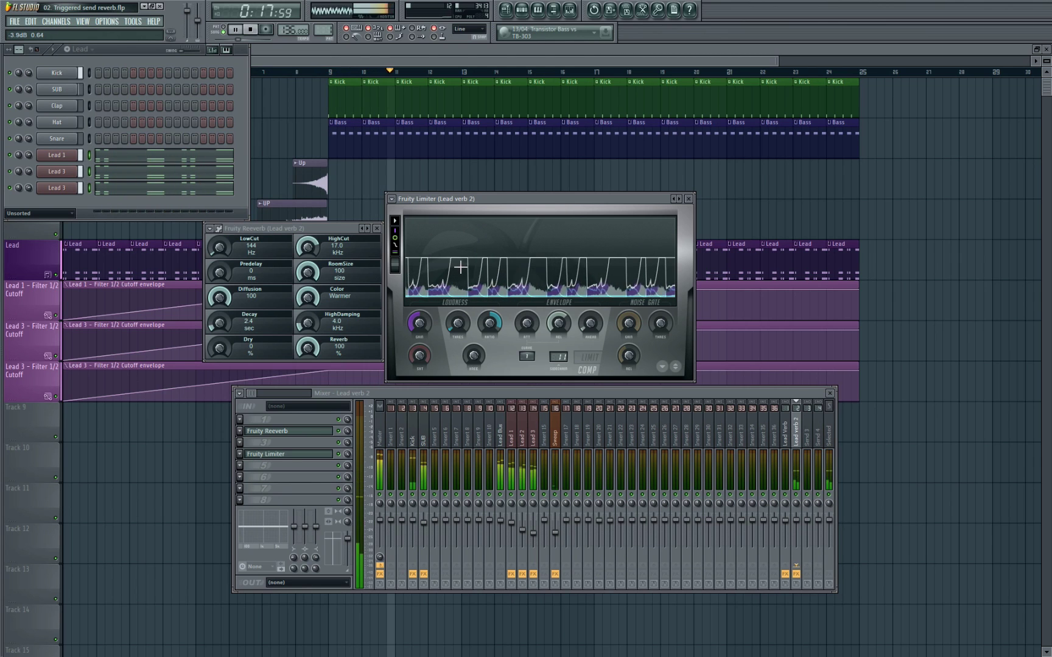
{"action": "key", "text": "space"}
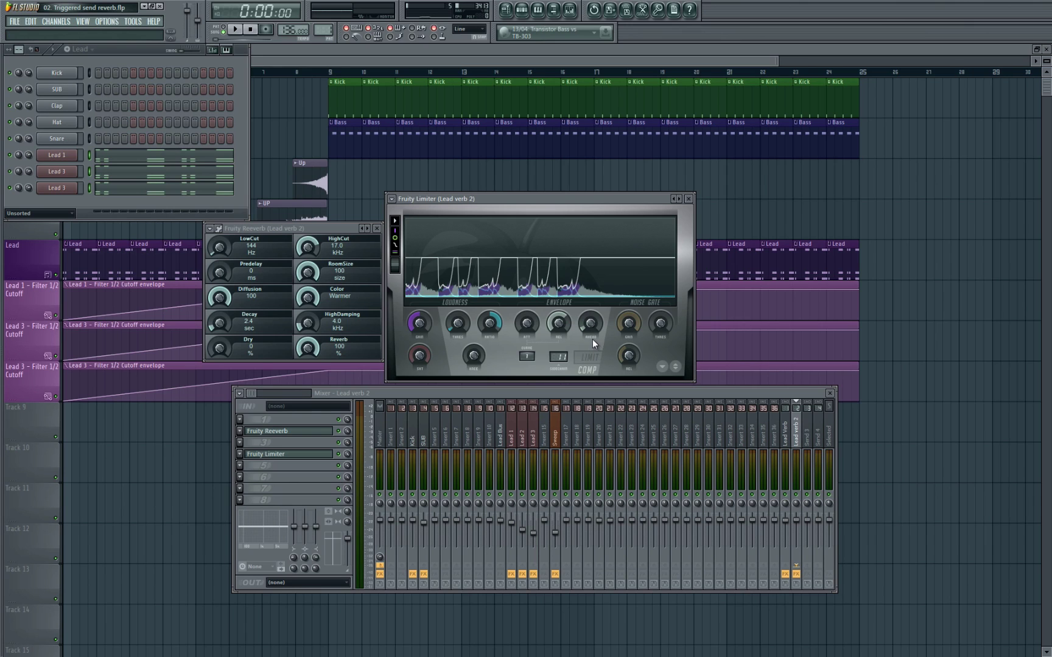
Audition the ducked reverb while lengthening the compressor envelope time to about 776 ms
{"action": "left_click", "coordinate": [588, 329]}
{"action": "key", "text": "space"}
{"action": "left_click_drag", "start_coordinate": [582, 321], "coordinate": [655, 89]}
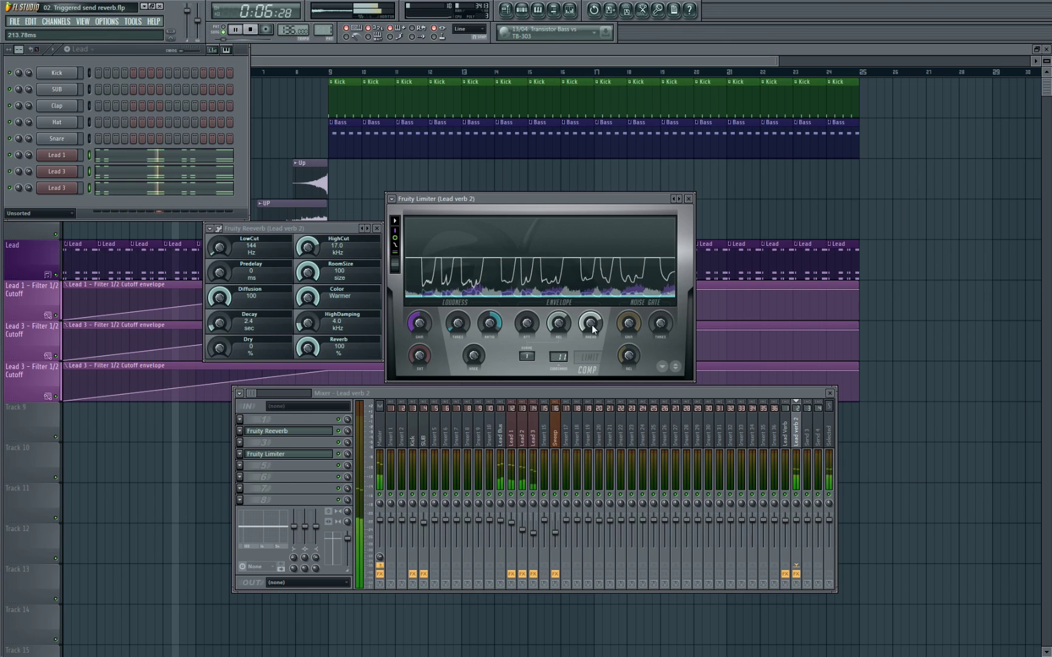
{"action": "left_click_drag", "start_coordinate": [588, 325], "coordinate": [586, 420]}
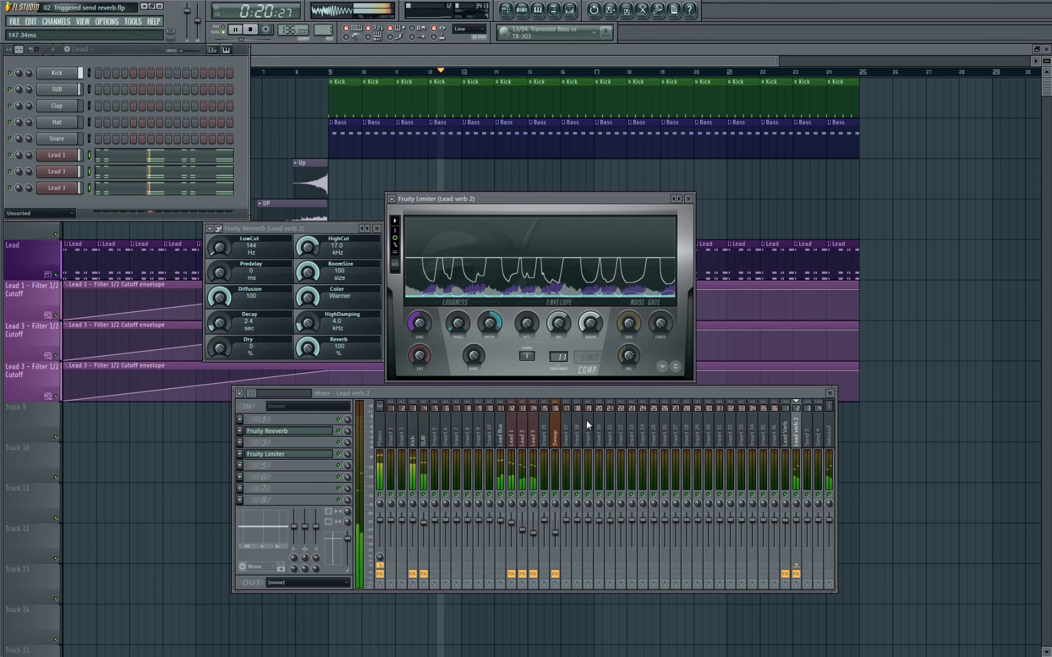
{"action": "key", "text": "space"}
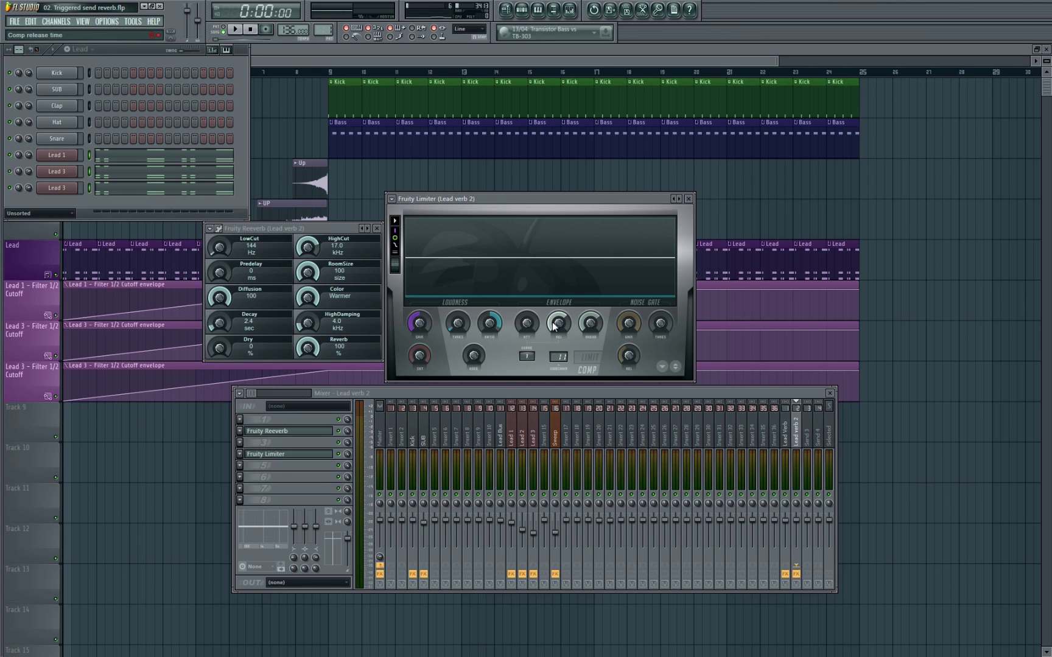
Lengthen the compressor release to about 357 ms, drop the threshold to -43.6 dB, and retune the ratio from 14.5:1
{"action": "left_click_drag", "start_coordinate": [554, 325], "coordinate": [556, 299]}
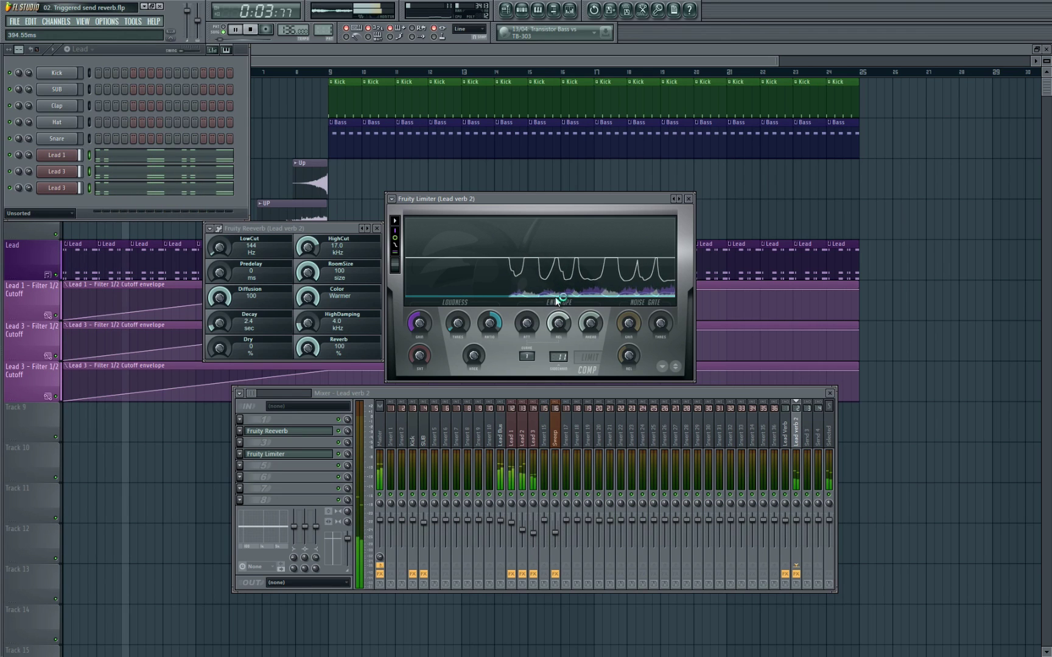
{"action": "left_click", "coordinate": [457, 320]}
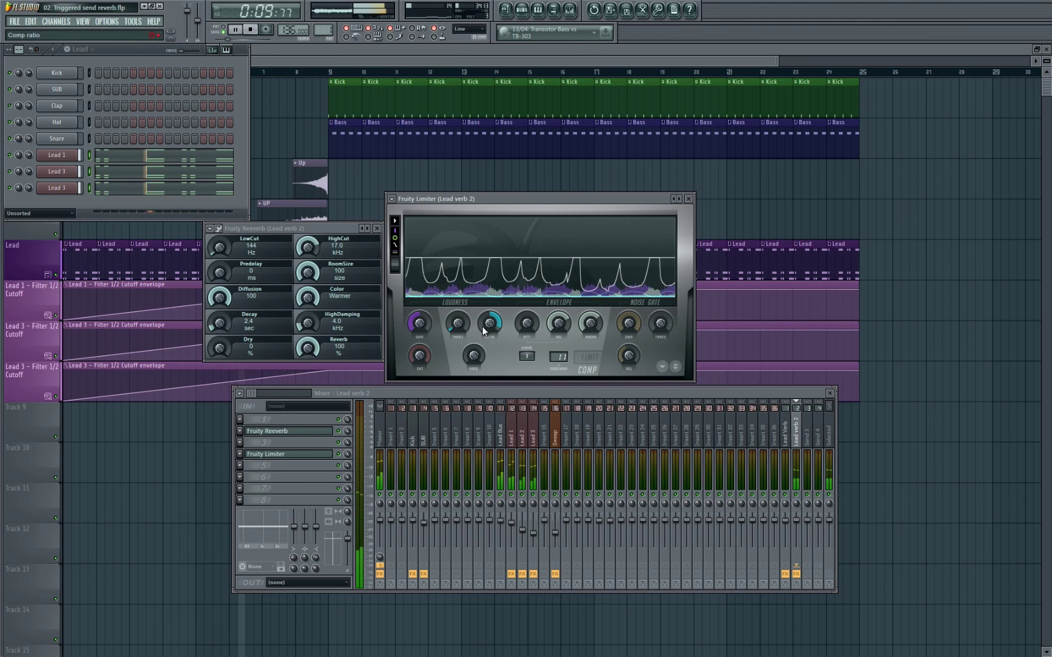
{"action": "left_click_drag", "start_coordinate": [486, 327], "coordinate": [484, 323]}
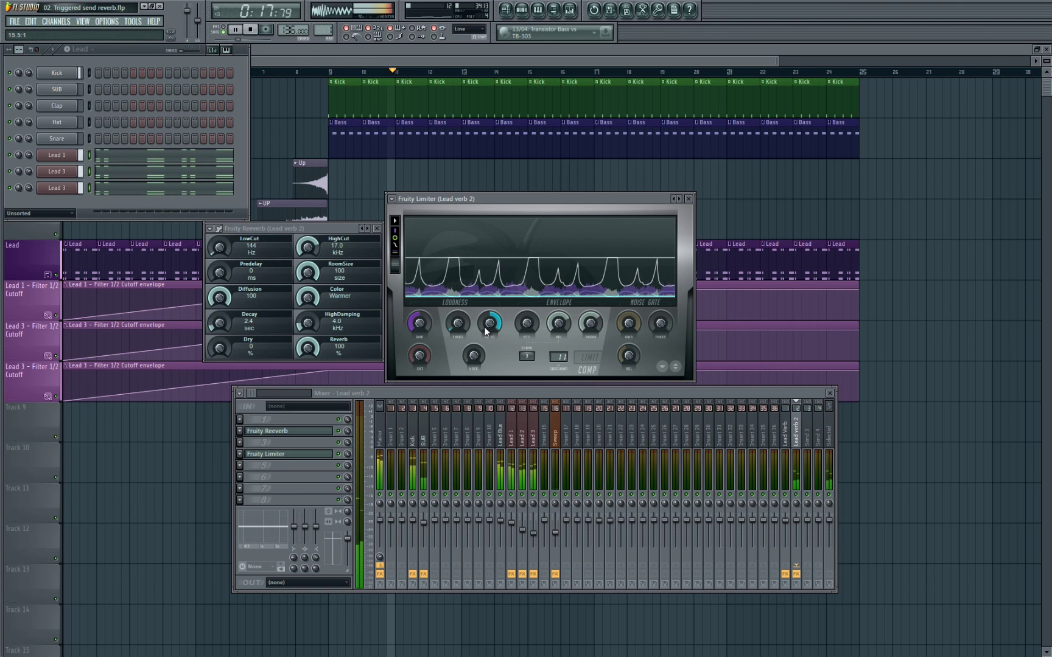
{"action": "left_click_drag", "start_coordinate": [484, 326], "coordinate": [493, 326]}
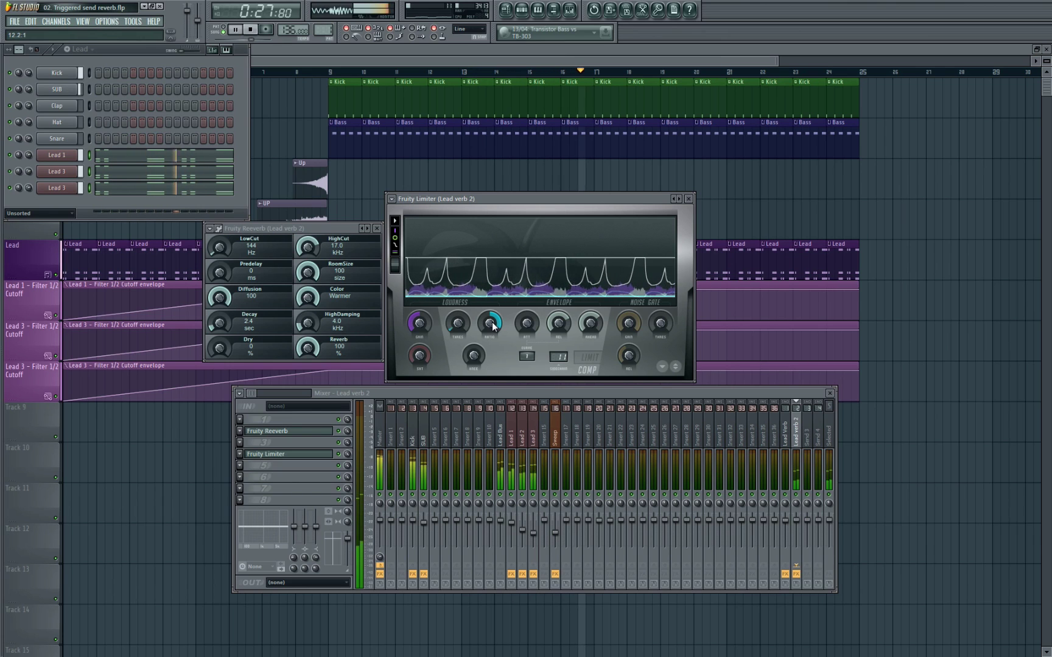
{"action": "key", "text": "space"}
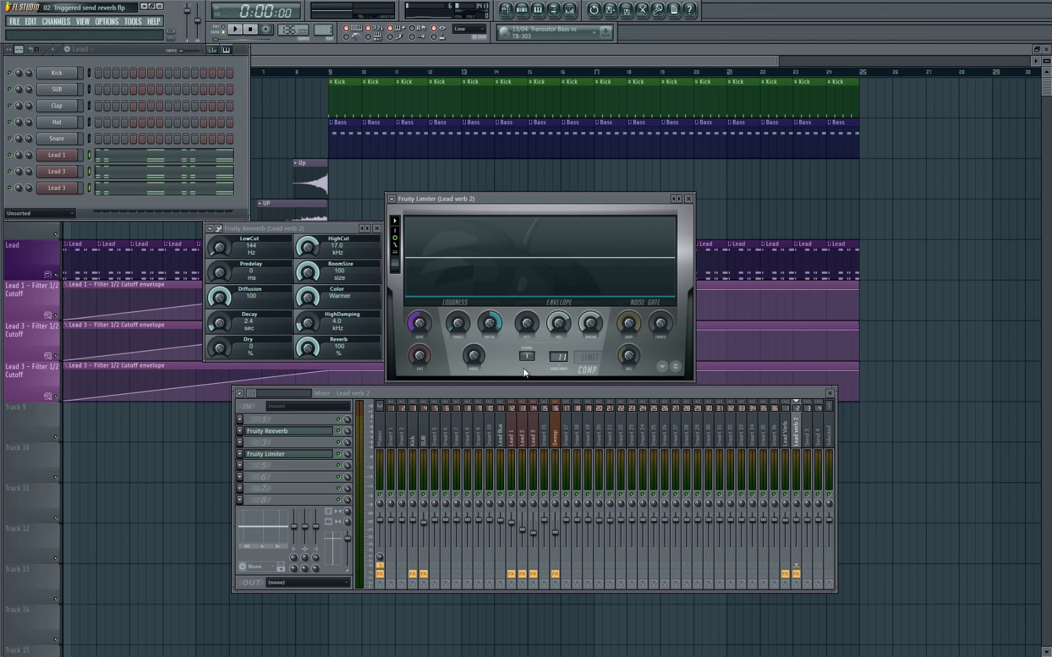
During playback, reshape the Lead verb 2 Limiter's curve and lower its threshold to about -35 dB, then stop
{"action": "key", "text": "space"}
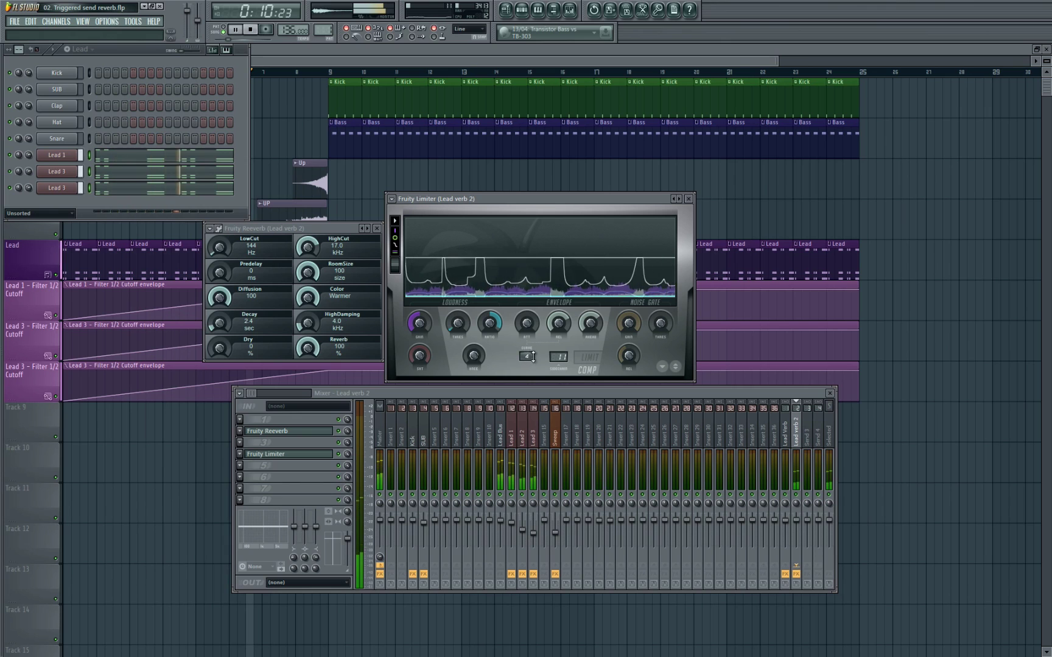
{"action": "left_click_drag", "start_coordinate": [526, 356], "coordinate": [535, 360]}
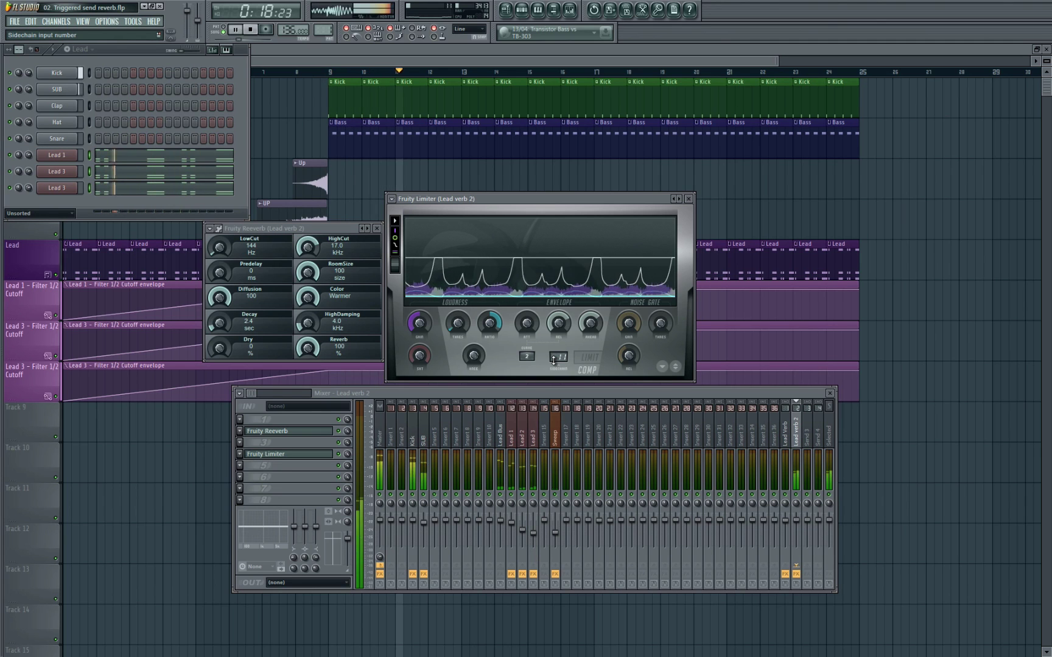
{"action": "scroll", "coordinate": [527, 356], "scroll_direction": "down", "scroll_amount": 1}
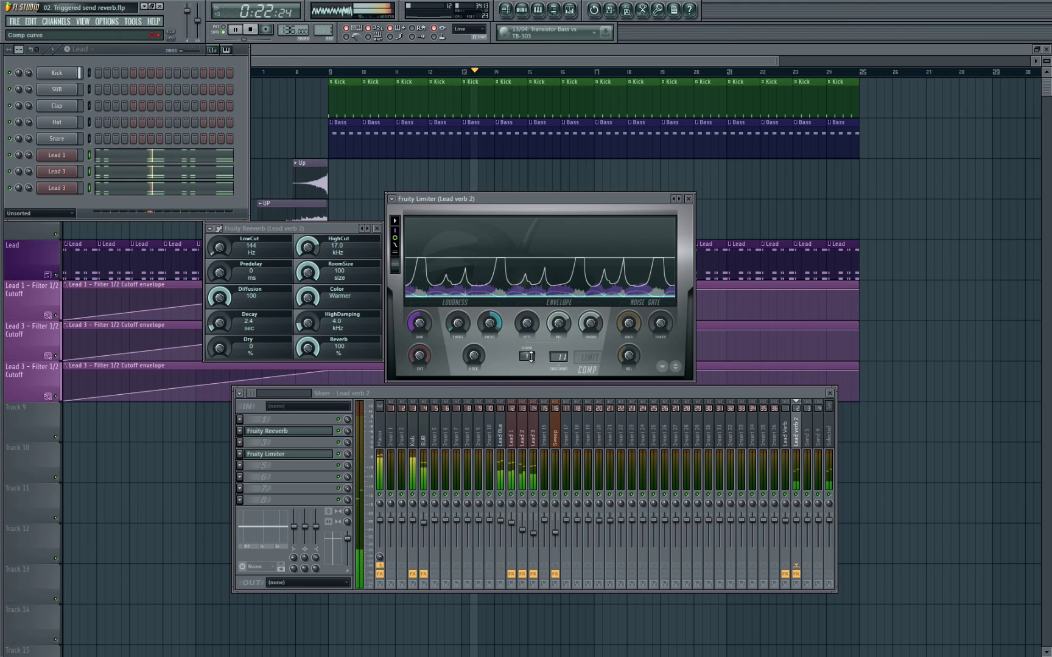
{"action": "scroll", "coordinate": [460, 325], "scroll_direction": "down", "scroll_amount": 3}
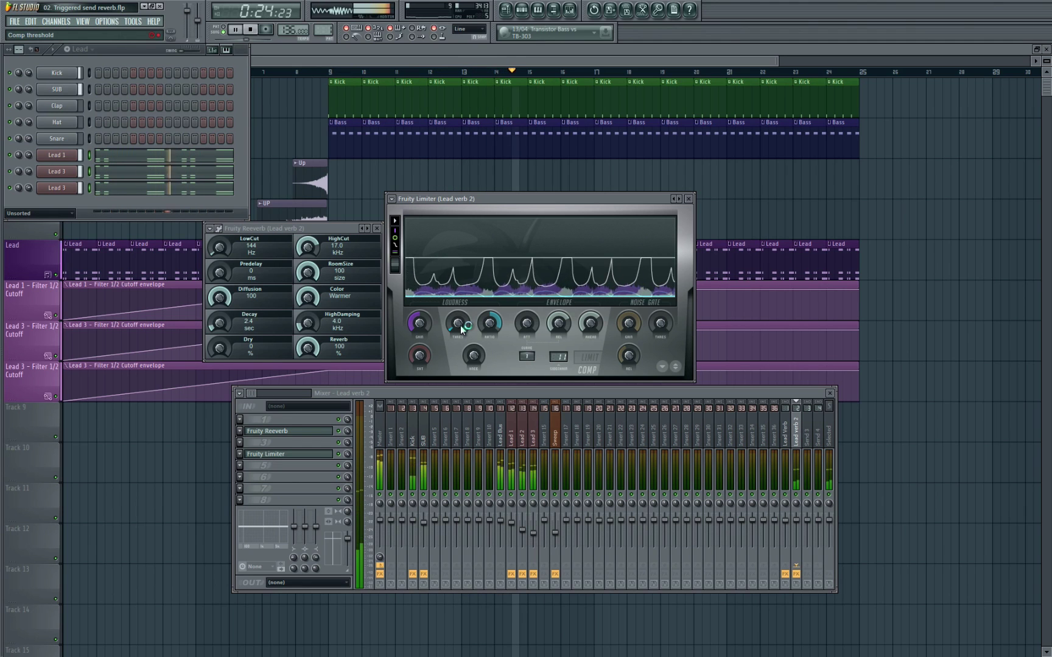
{"action": "scroll", "coordinate": [461, 326], "scroll_direction": "down", "scroll_amount": 3}
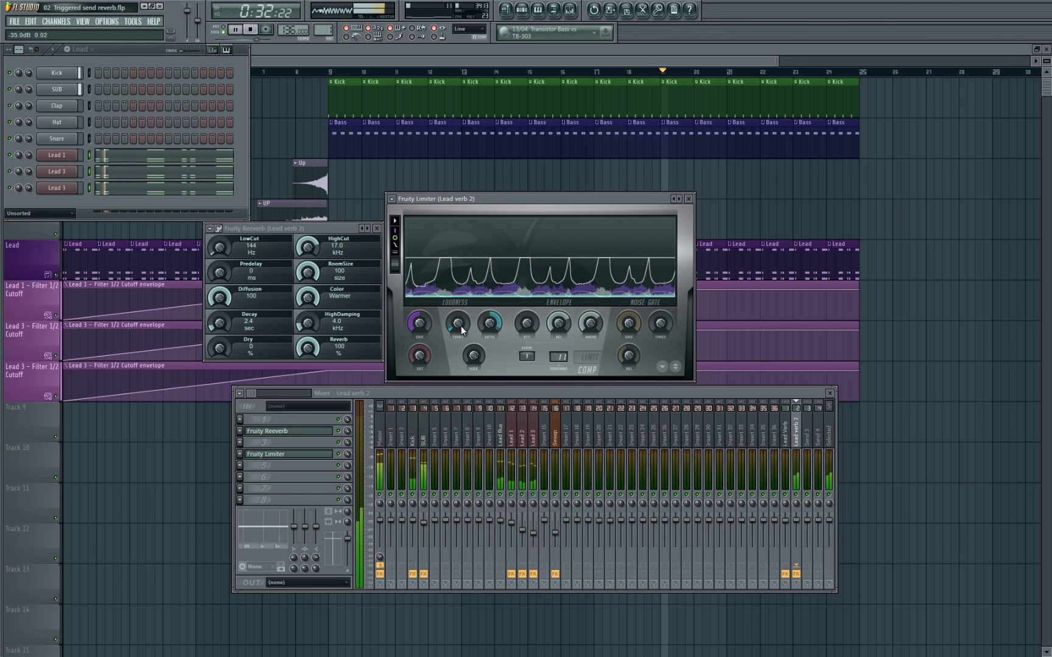
{"action": "key", "text": "space"}
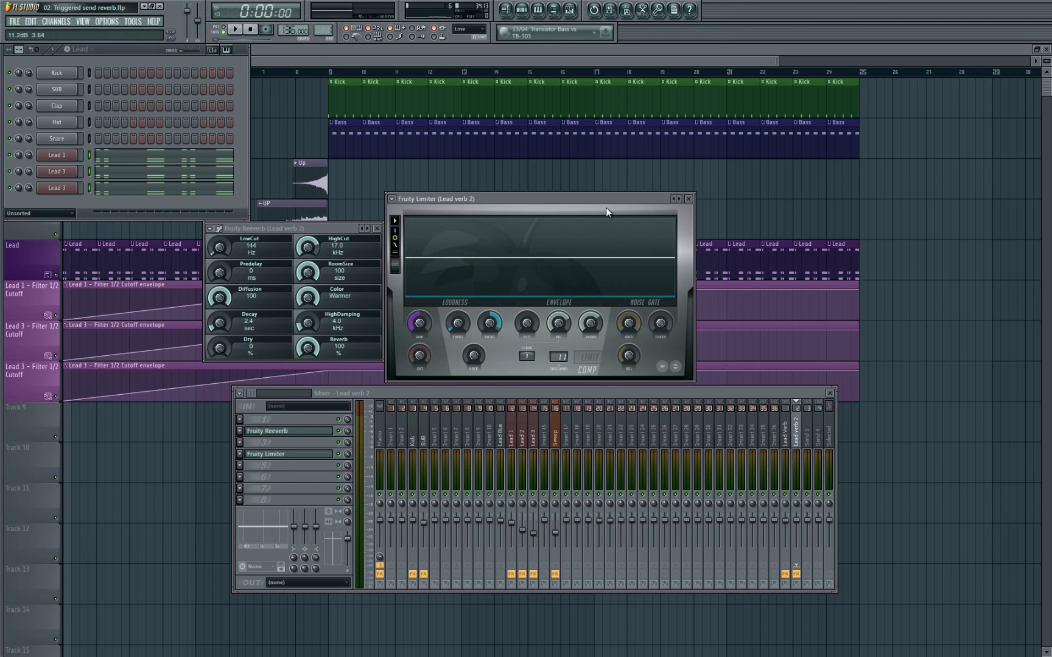
Load Fruity Parametric EQ 2 into FX slot 3, then rearrange the EQ, Limiter, Reeverb and Mixer windows
{"action": "left_click", "coordinate": [241, 445]}
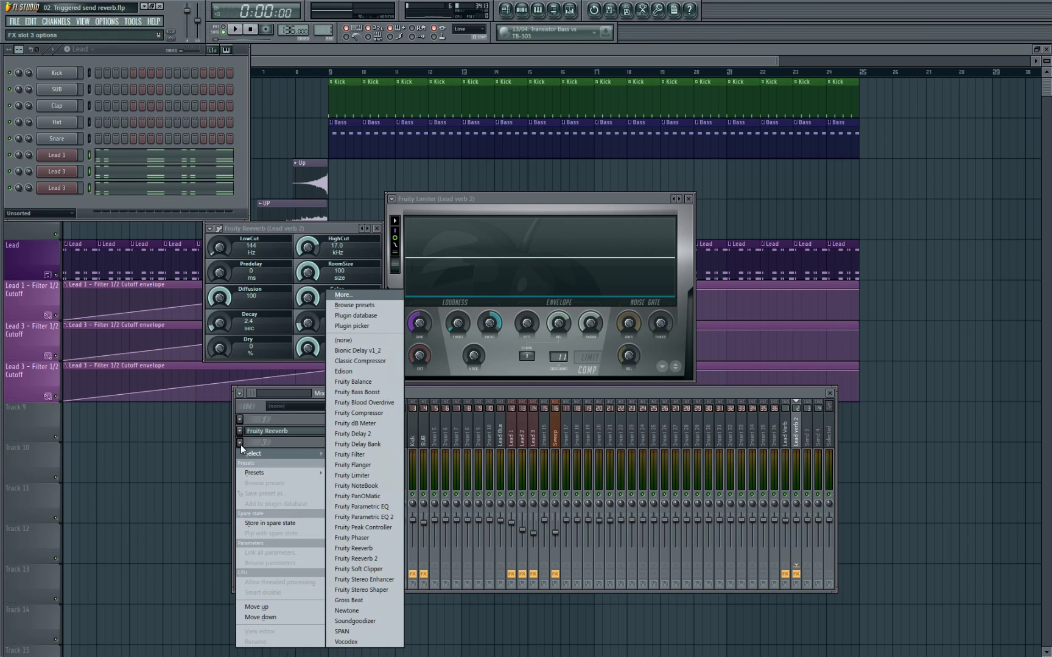
{"action": "left_click", "coordinate": [371, 514]}
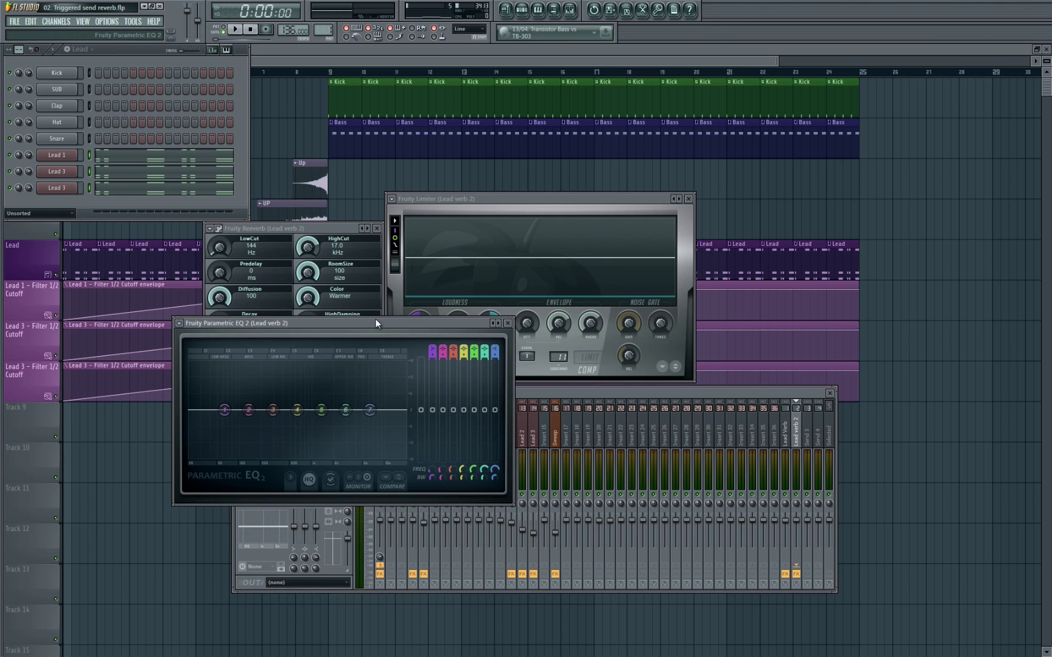
{"action": "left_click_drag", "start_coordinate": [375, 317], "coordinate": [523, 444]}
{"action": "left_click_drag", "start_coordinate": [533, 199], "coordinate": [752, 97]}
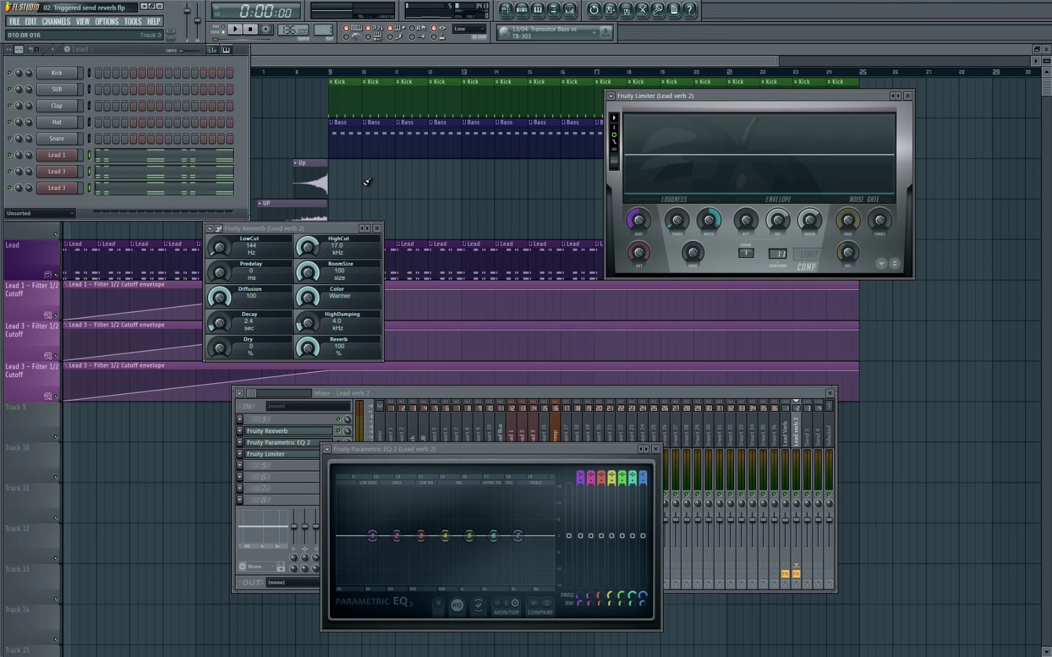
{"action": "left_click_drag", "start_coordinate": [317, 231], "coordinate": [518, 81]}
{"action": "left_click_drag", "start_coordinate": [560, 391], "coordinate": [567, 428]}
{"action": "left_click", "coordinate": [326, 485]}
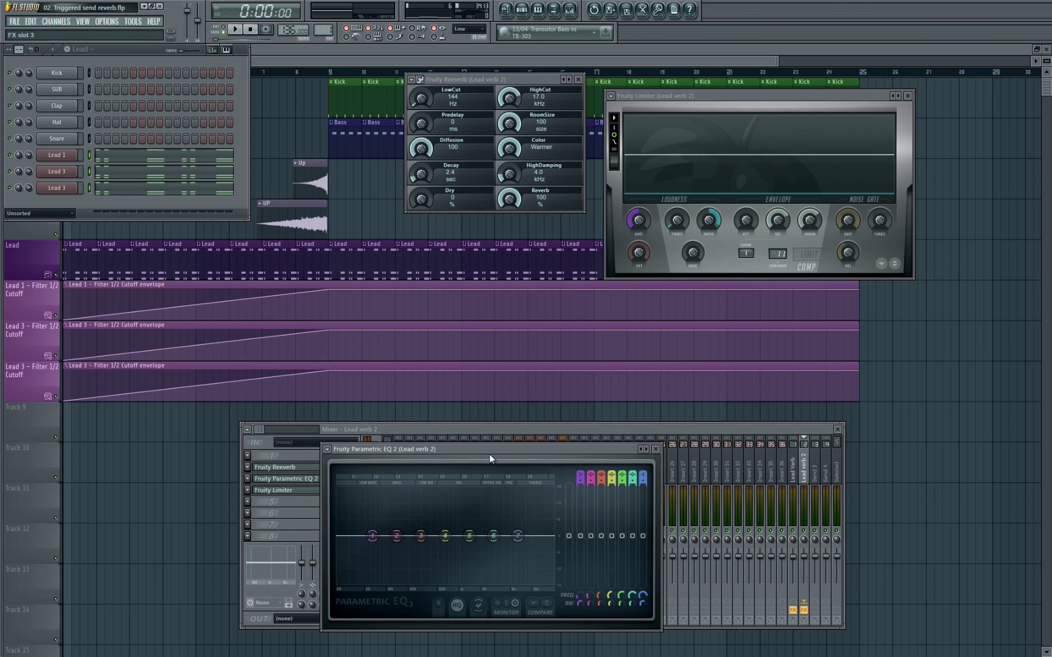
{"action": "left_click_drag", "start_coordinate": [490, 455], "coordinate": [439, 224]}
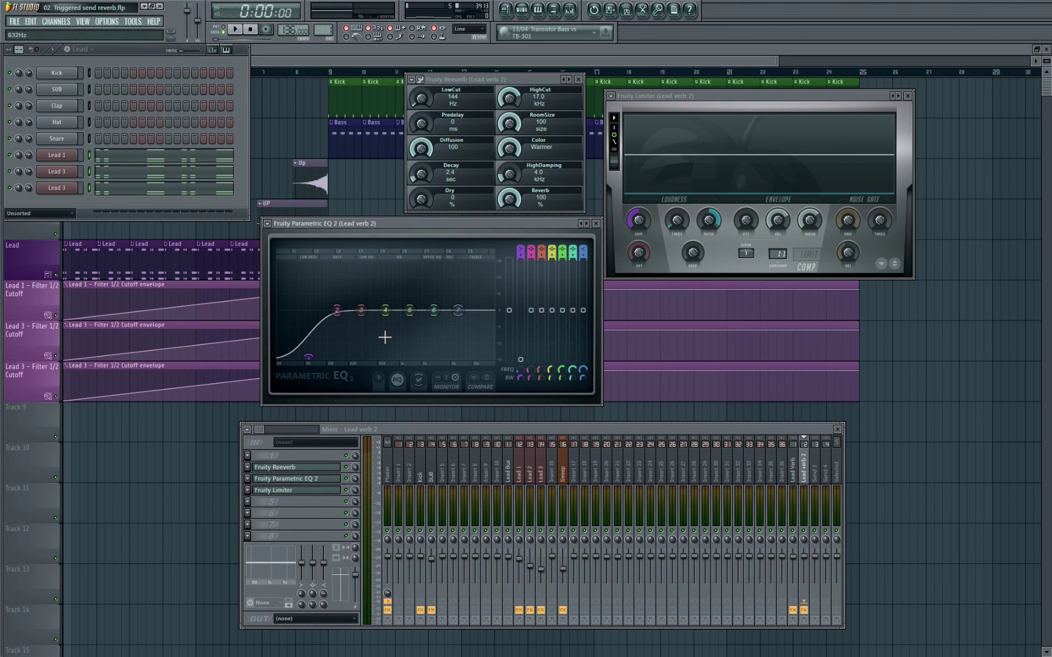
While playing, raise EQ band 4 into a peak near 575Hz and lower band 1's gain
{"action": "key", "text": "space"}
{"action": "left_click_drag", "start_coordinate": [385, 310], "coordinate": [490, 286]}
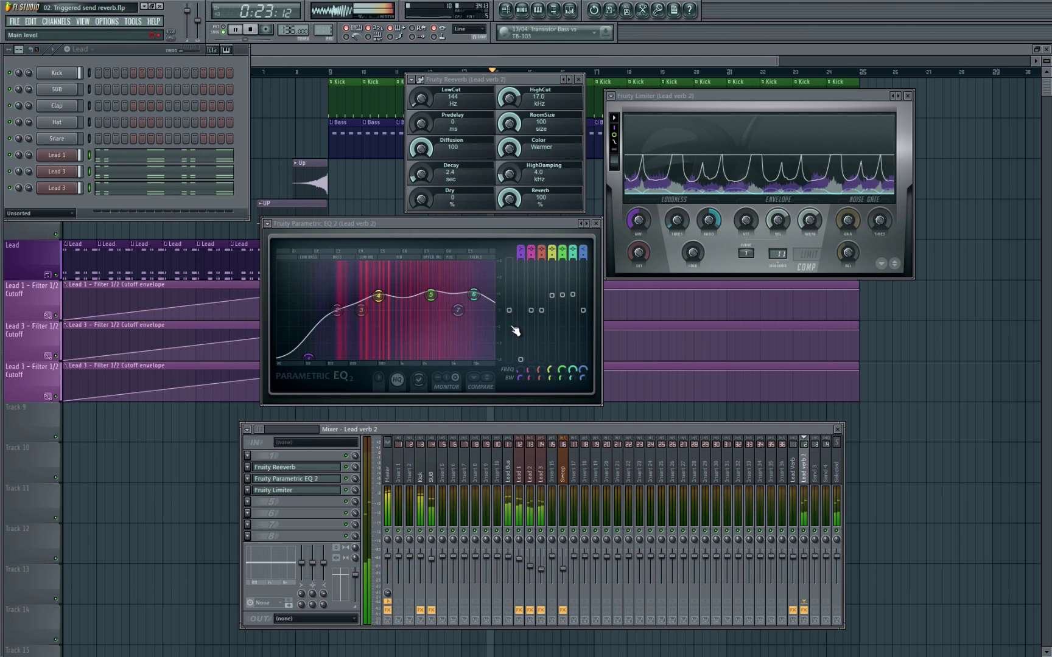
{"action": "left_click_drag", "start_coordinate": [517, 323], "coordinate": [512, 329]}
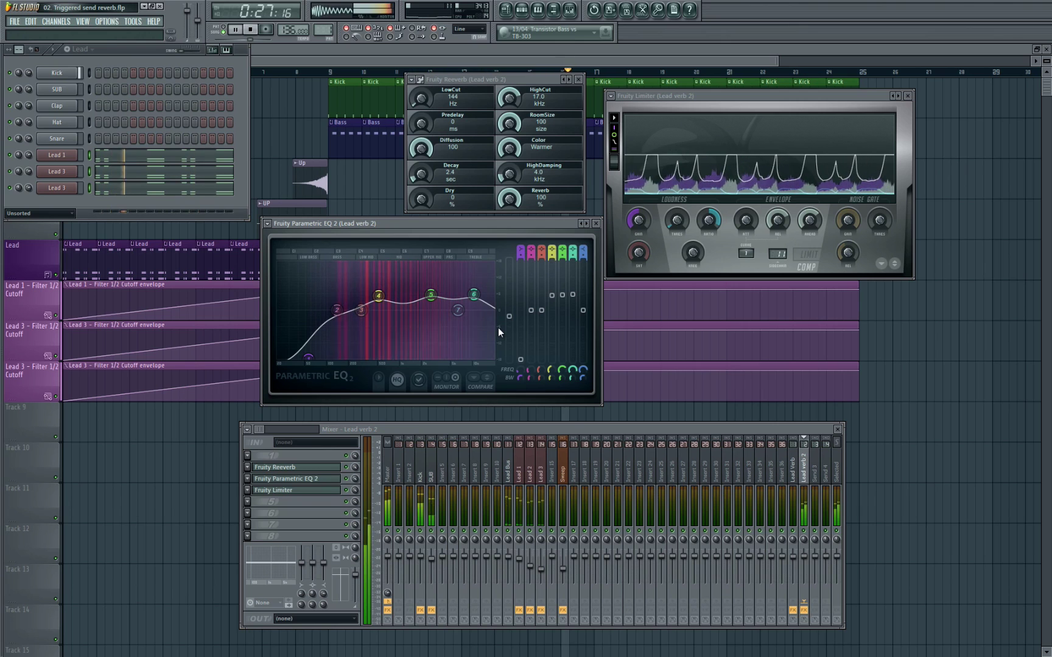
{"action": "key", "text": "space"}
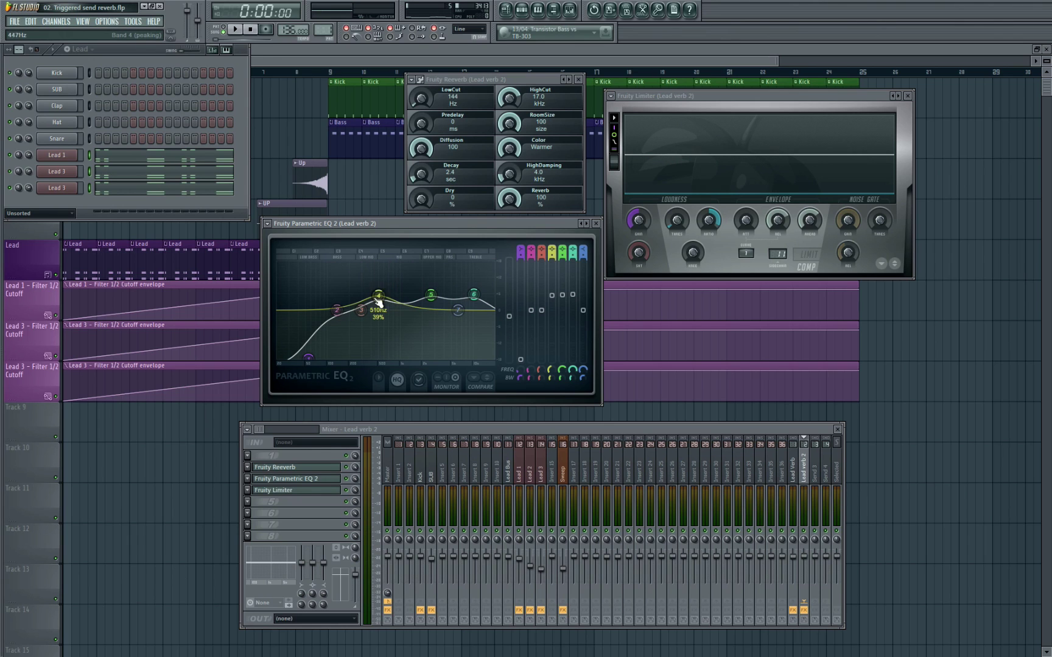
Retune band 4 to about 389Hz with a 9.3dB boost and resume playback
{"action": "mouse_move", "coordinate": [383, 301]}
{"action": "left_mouse_down"}
{"action": "mouse_move", "coordinate": [373, 300]}
{"action": "mouse_move", "coordinate": [382, 302]}
{"action": "left_mouse_up"}
{"action": "key", "text": "space"}
{"action": "mouse_move", "coordinate": [384, 297]}
{"action": "left_mouse_down"}
{"action": "mouse_move", "coordinate": [370, 280]}
{"action": "mouse_move", "coordinate": [387, 280]}
{"action": "mouse_move", "coordinate": [388, 359]}
{"action": "mouse_move", "coordinate": [388, 299]}
{"action": "left_mouse_up"}
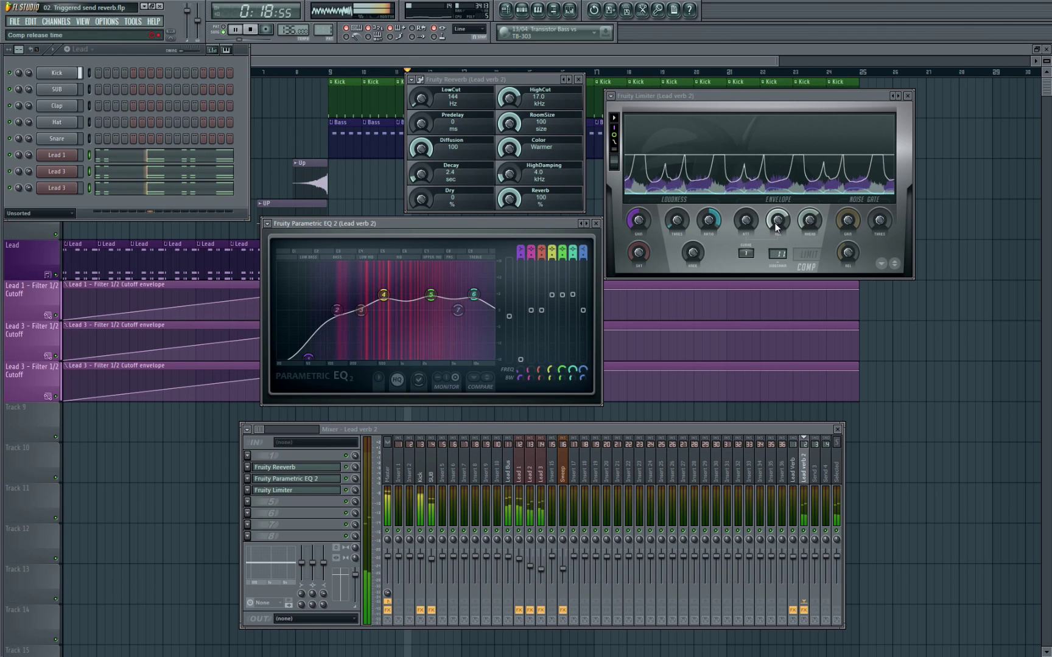
Stop playback after hearing the shaped reverb send in the mix
{"action": "key", "text": "space"}
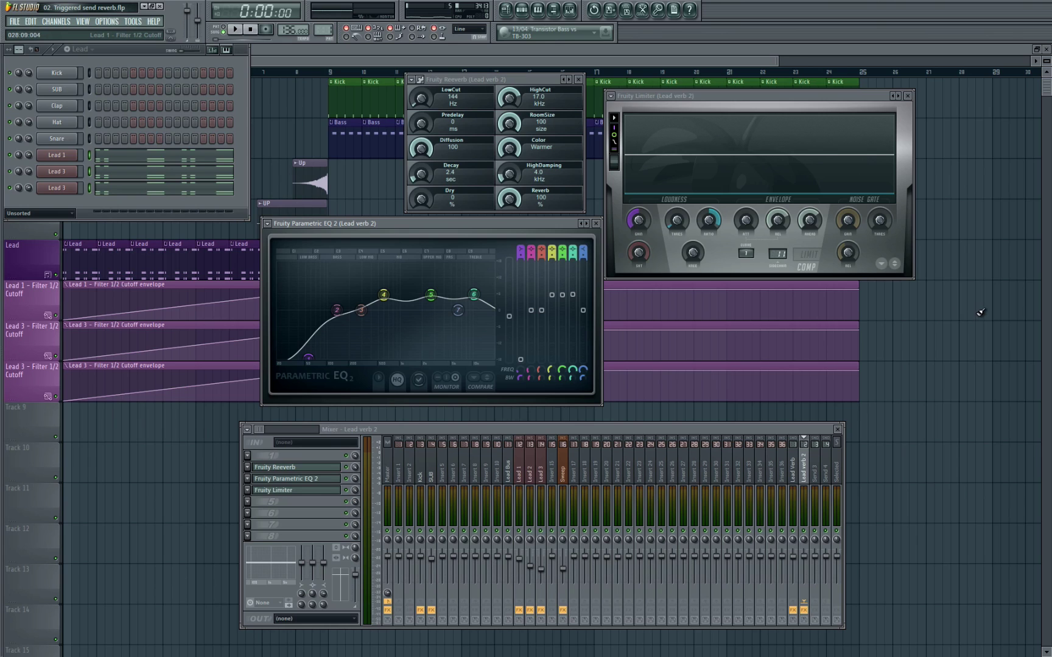
Close all plugin windows and the channel rack with F12 to reveal the playlist
{"action": "key", "text": "F12"}
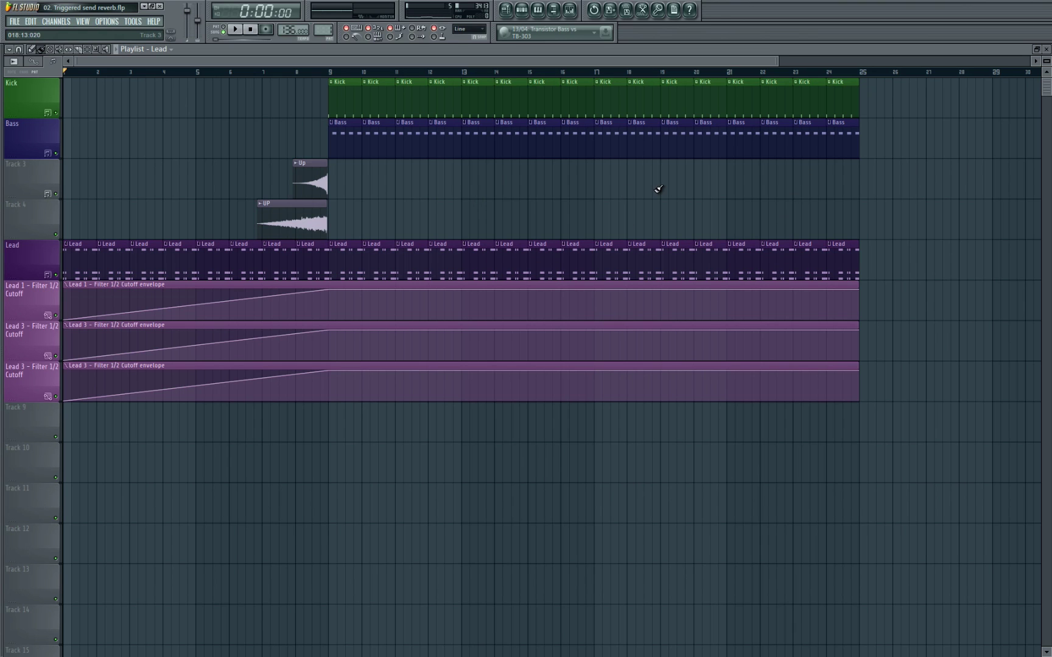
Reopen the Lead verb 2 mixer with its Fruity Reeverb, Parametric EQ 2 and Limiter windows
{"action": "left_click", "coordinate": [569, 10]}
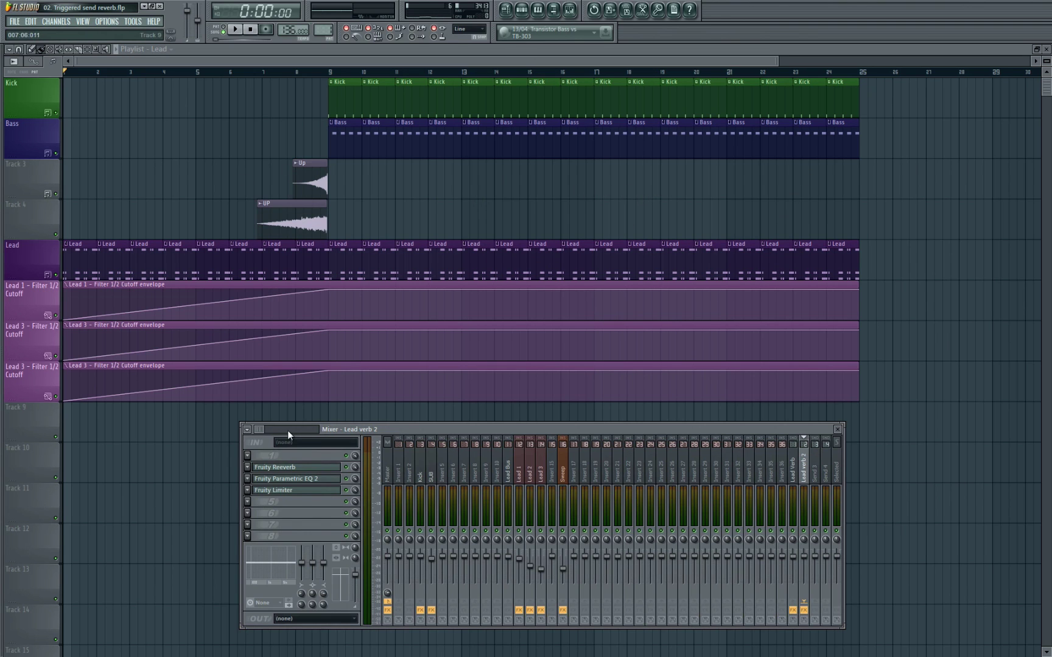
{"action": "left_click", "coordinate": [303, 468]}
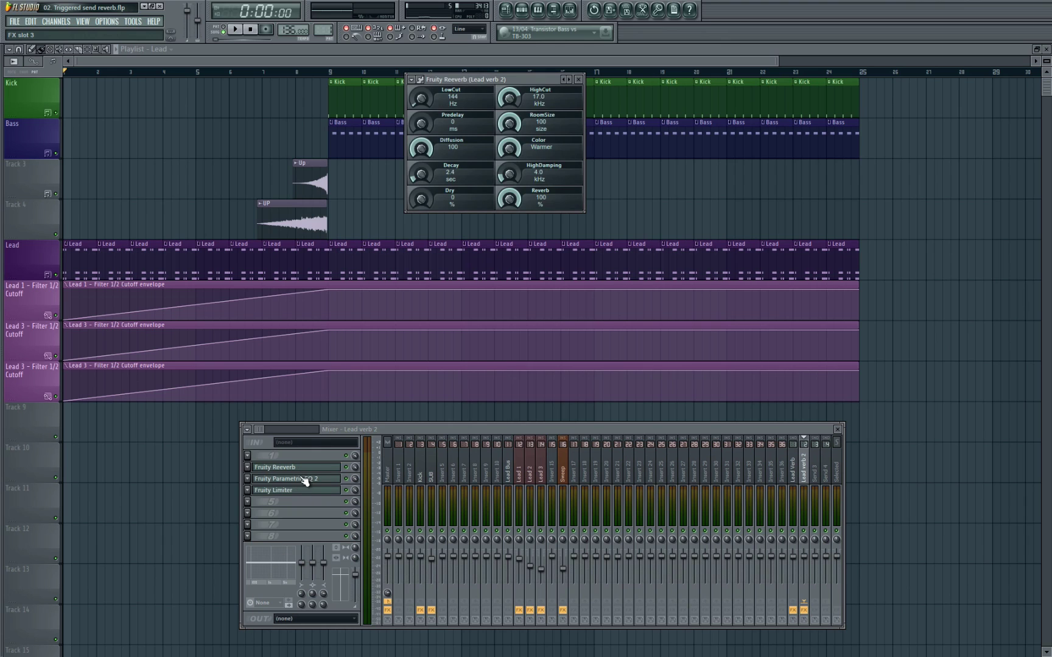
{"action": "left_click", "coordinate": [303, 479]}
{"action": "left_click", "coordinate": [309, 492]}
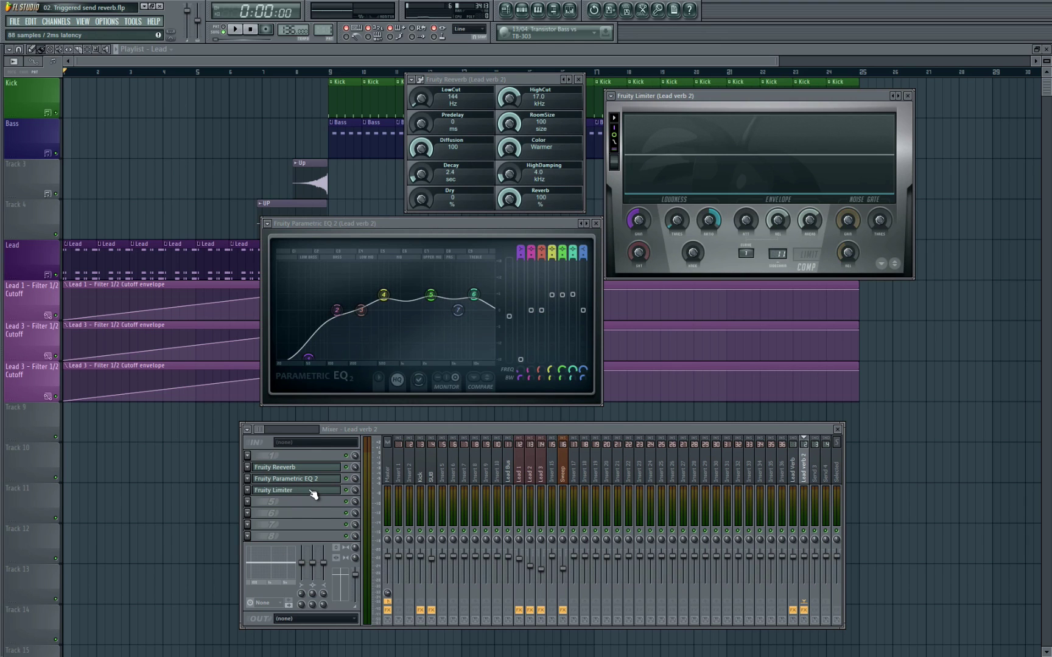